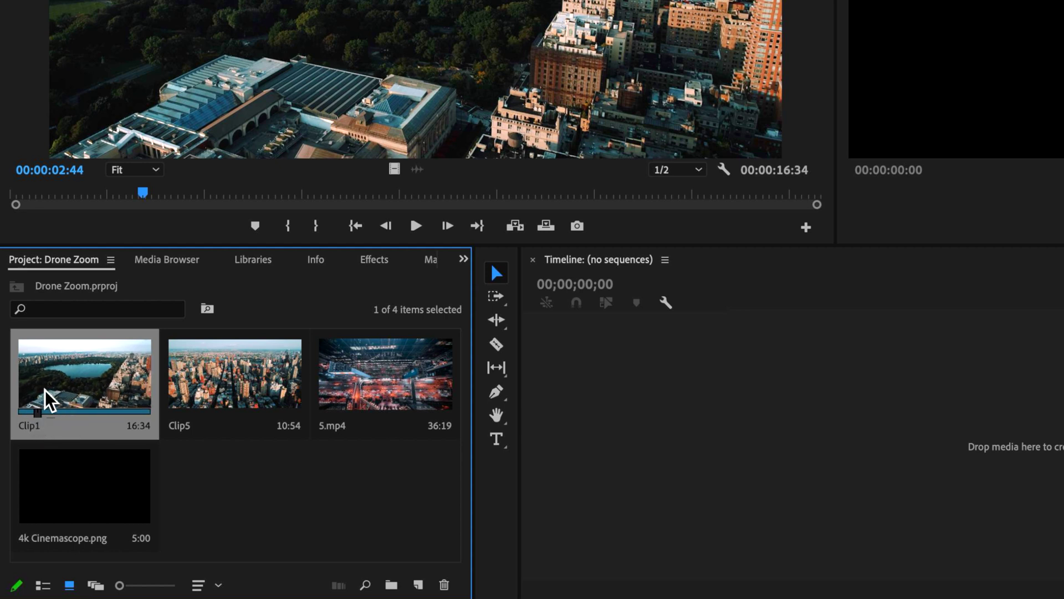
- Create a new sequence from Clip1 and enlarge the V1 track holding it in the timeline
right_click(48, 400)
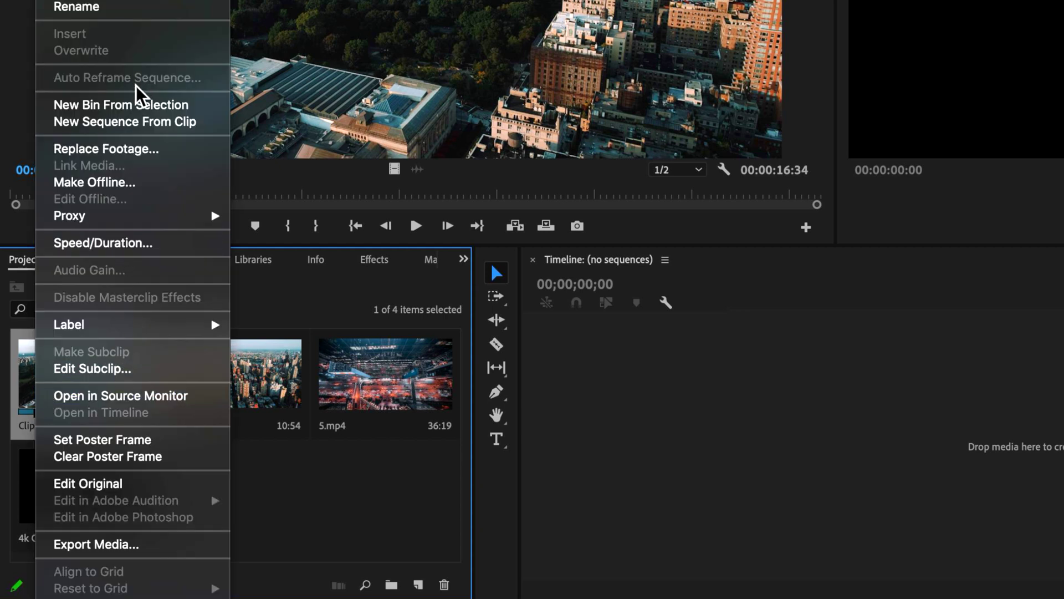
click(129, 122)
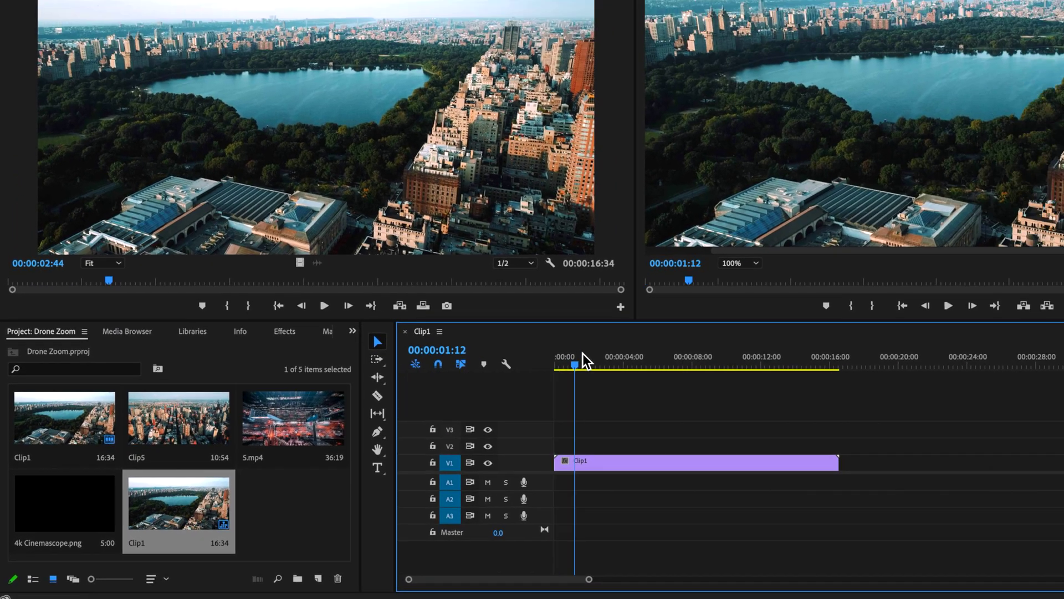
drag(584, 354, 508, 411)
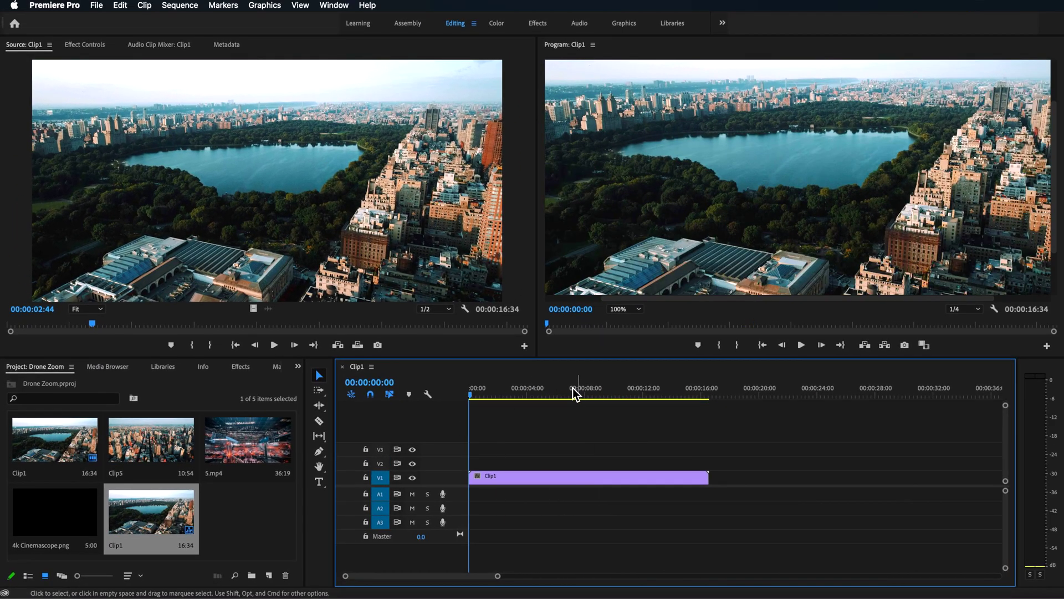
double_click(443, 481)
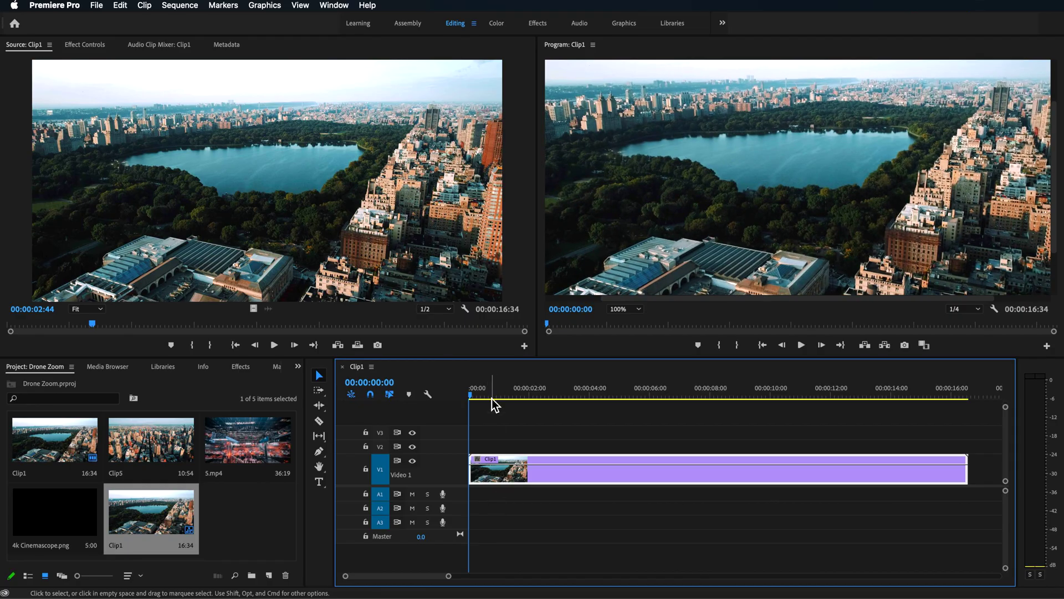
- Enable keyframing for Clip1's Scale, Position and Rotation at the start of the clip
drag(492, 399, 616, 389)
click(85, 45)
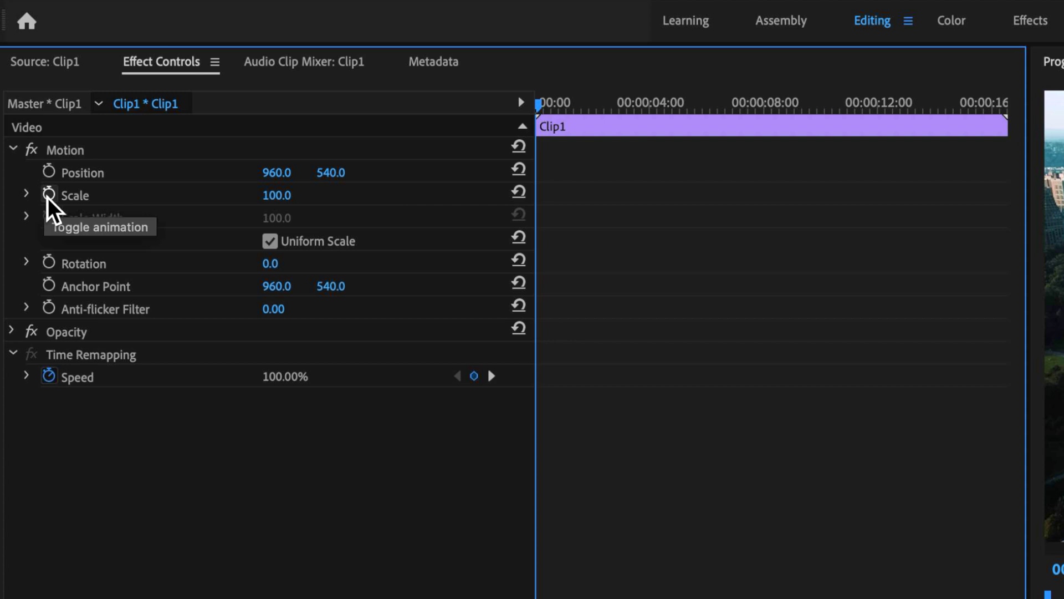
click(49, 194)
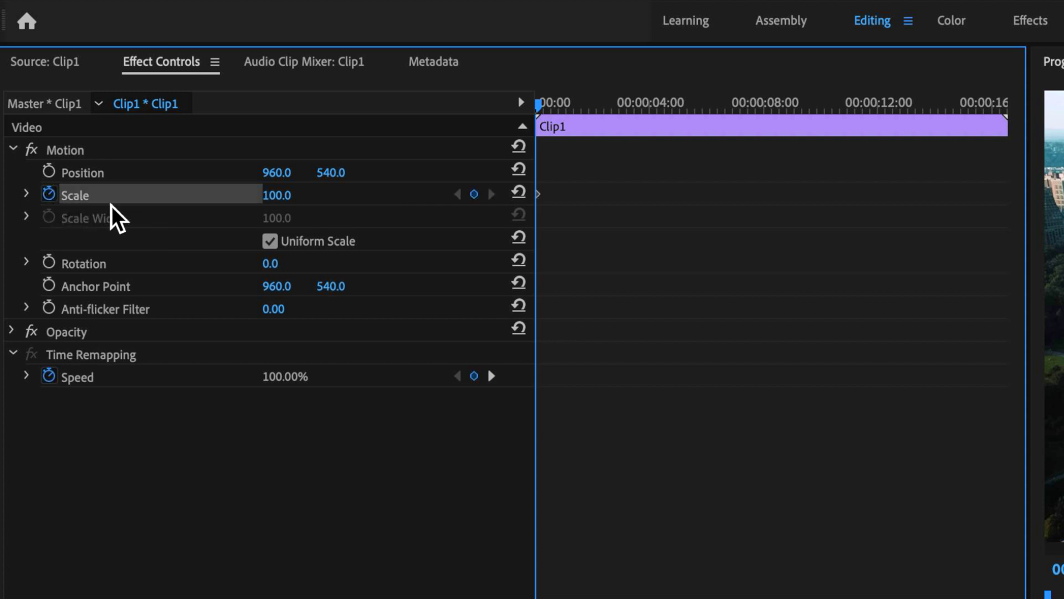
click(50, 171)
click(50, 262)
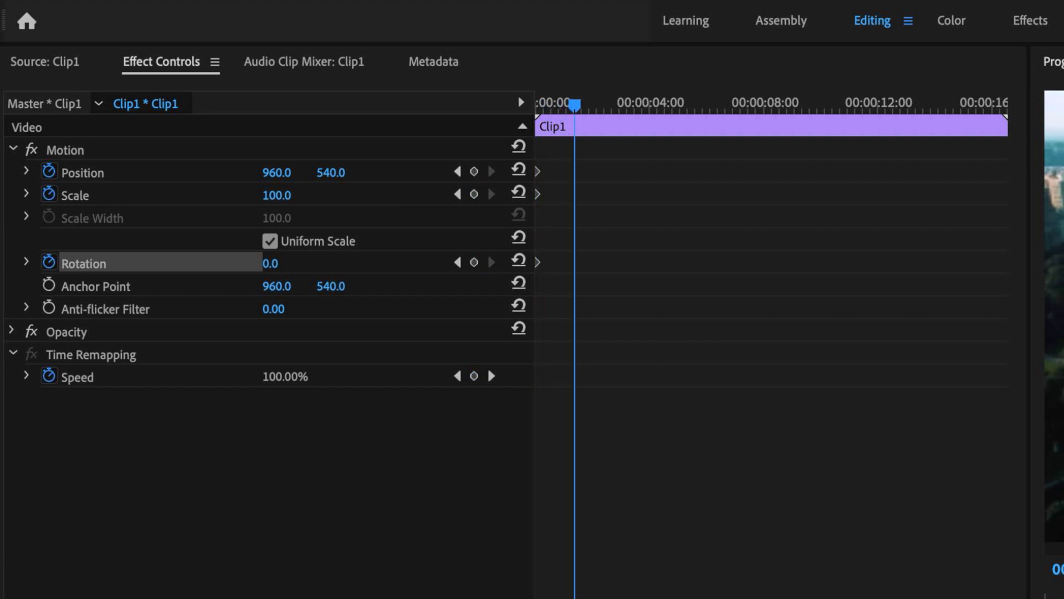
- Add Position, Scale and Rotation keyframes to Clip1 at 00:00:10:02
drag(521, 412, 774, 450)
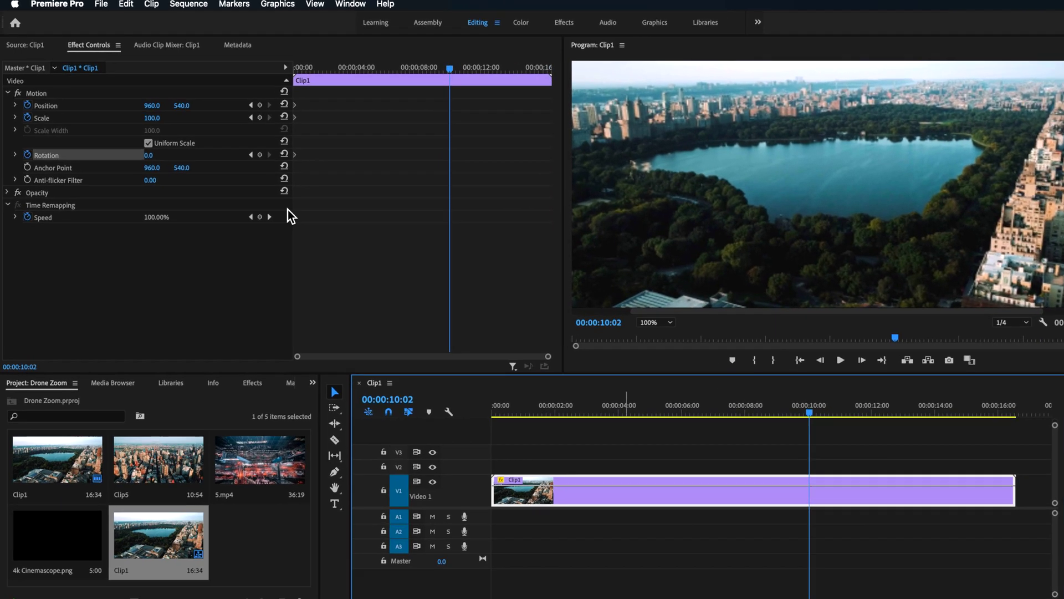
click(249, 102)
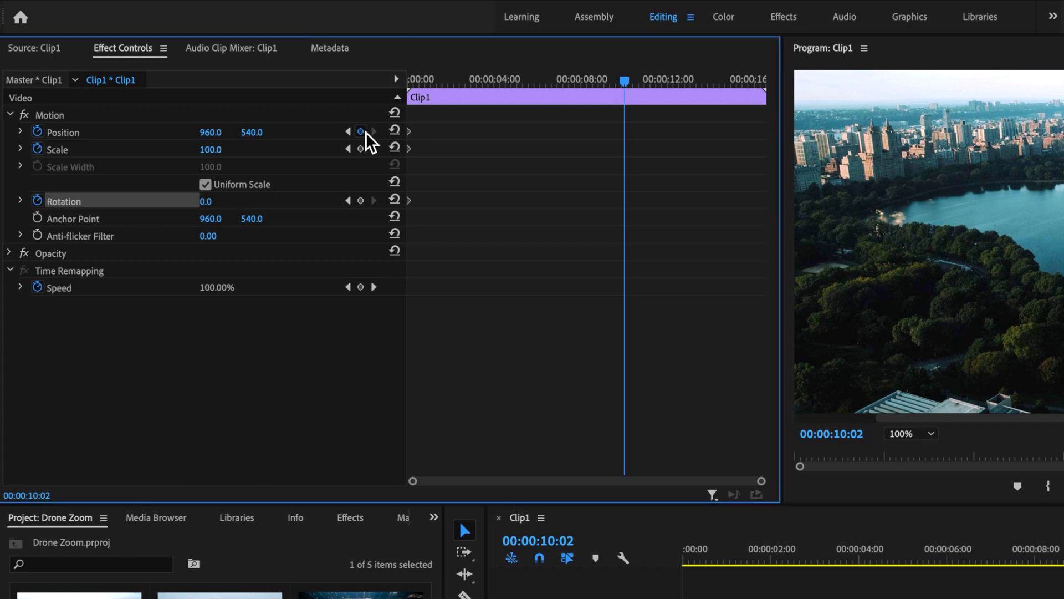
click(361, 132)
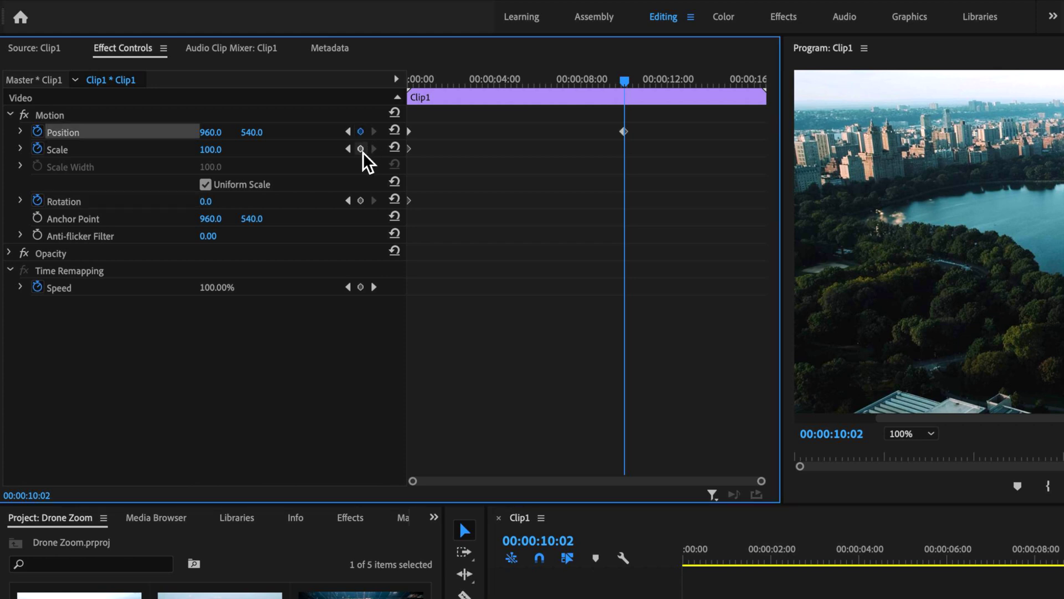
click(361, 148)
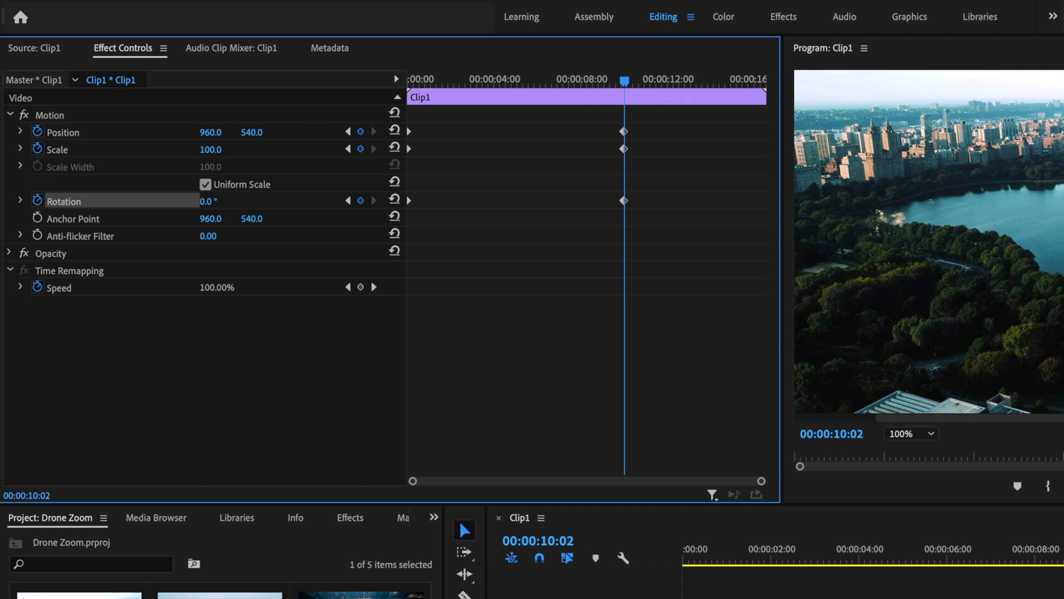
- At 00:00:10:02, set Clip1's rotation to -3° and scale to 104, with the program preview zoomed to Fit
mouse_move(206, 201)
mouse_down()
mouse_move(224, 202)
mouse_move(198, 201)
mouse_up()
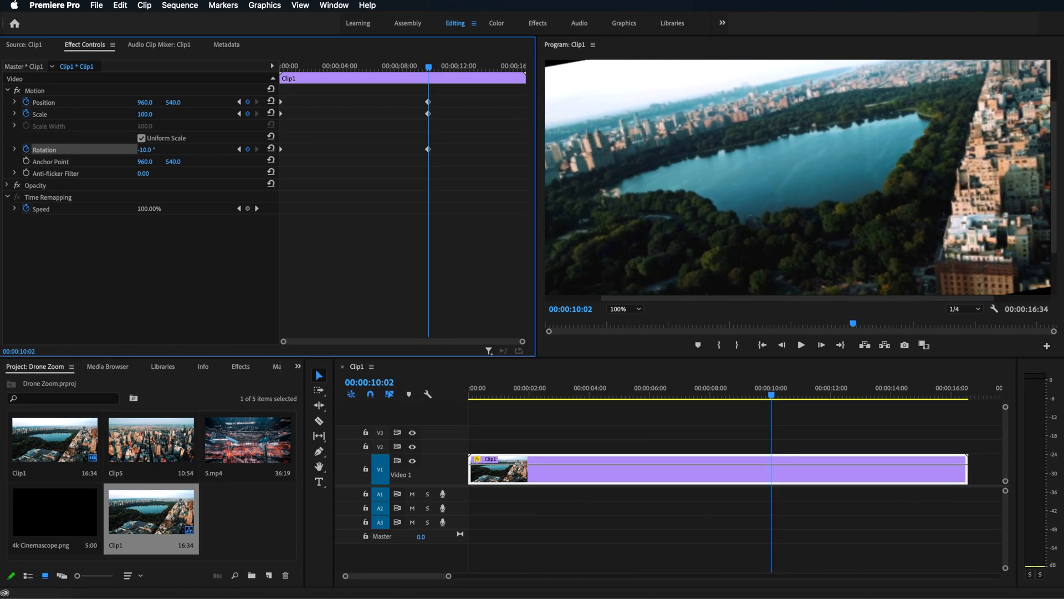
drag(139, 150, 144, 149)
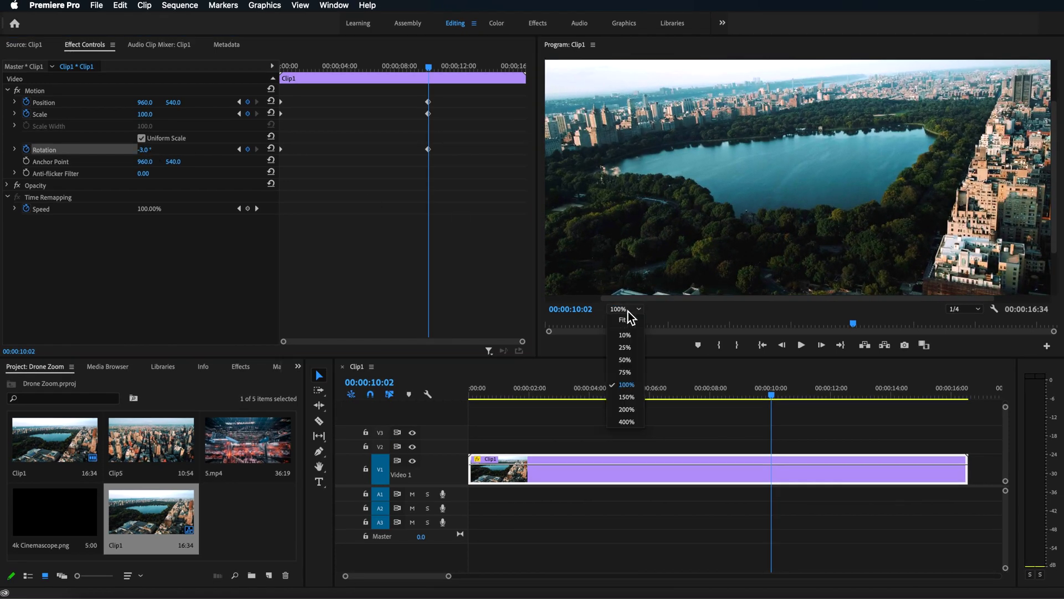
click(628, 321)
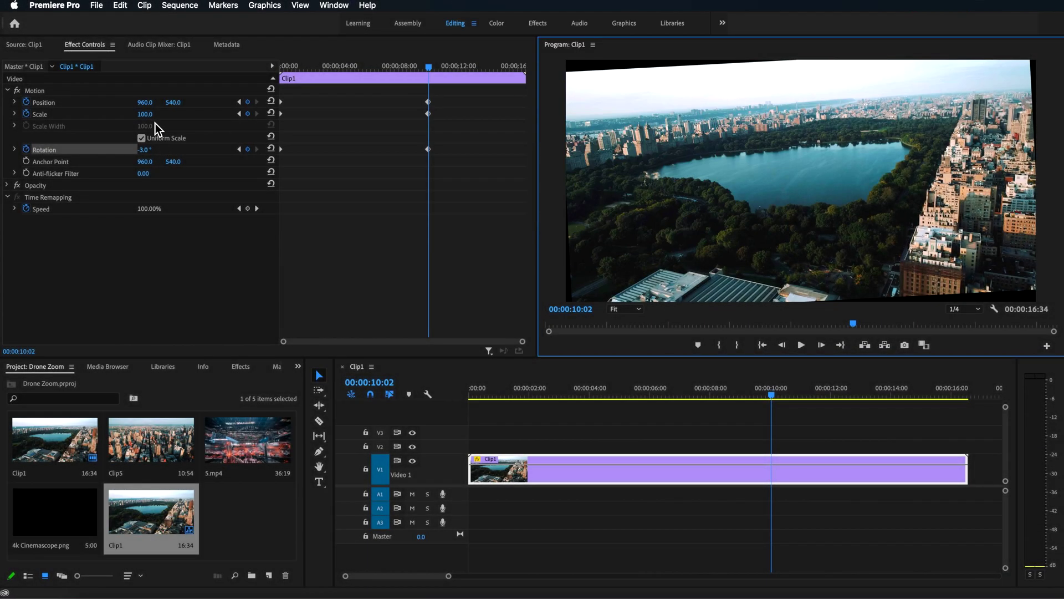
drag(145, 114, 147, 113)
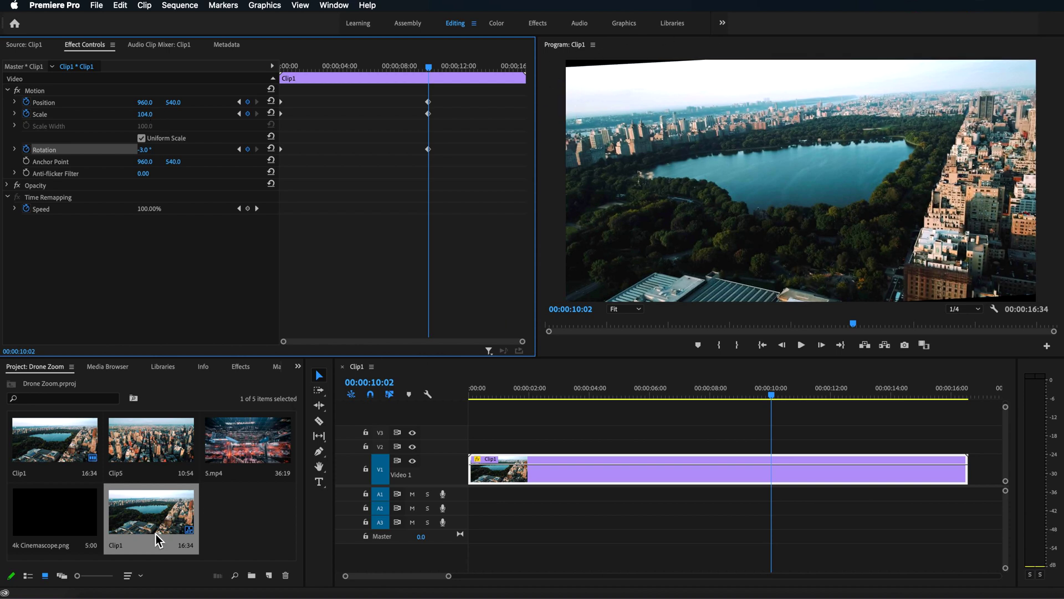
- Place 4k Cinemascope.png on track V2 above Clip1 and extend it to a duration of about 00:00:16:24
click(42, 528)
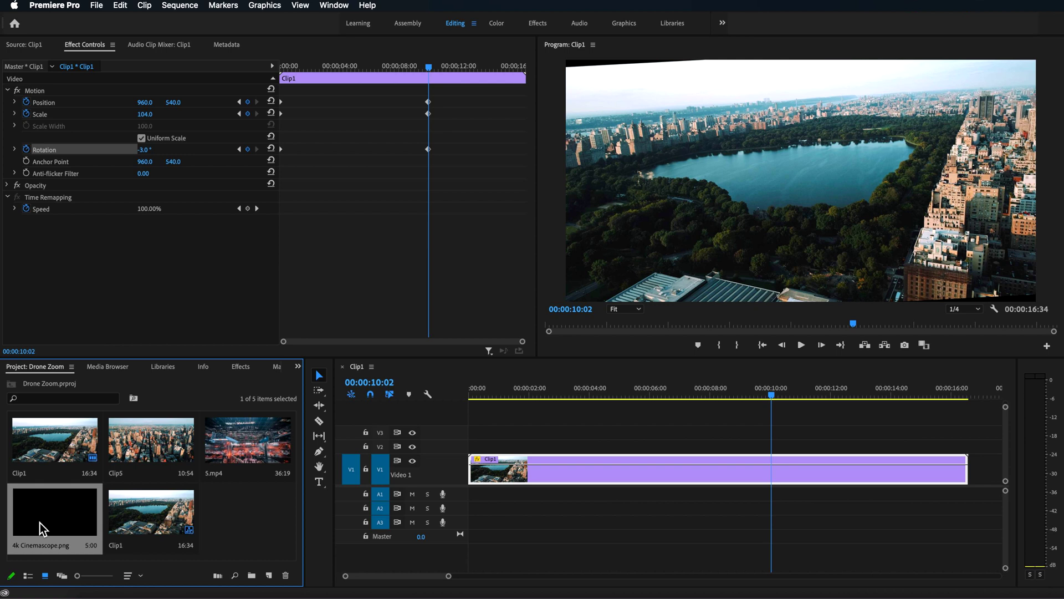
double_click(41, 524)
drag(252, 465, 570, 445)
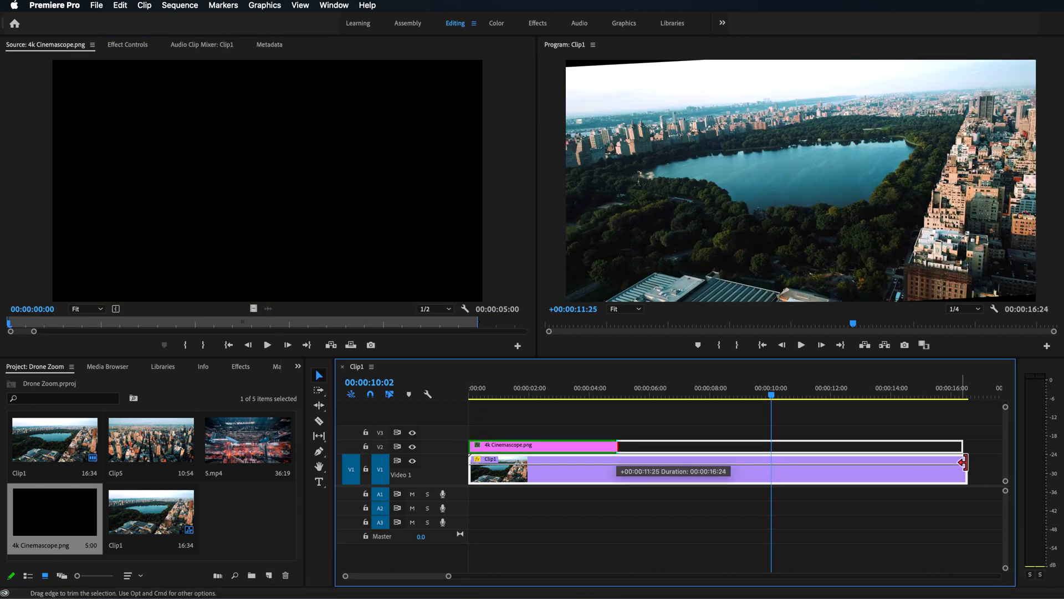
drag(963, 463, 963, 463)
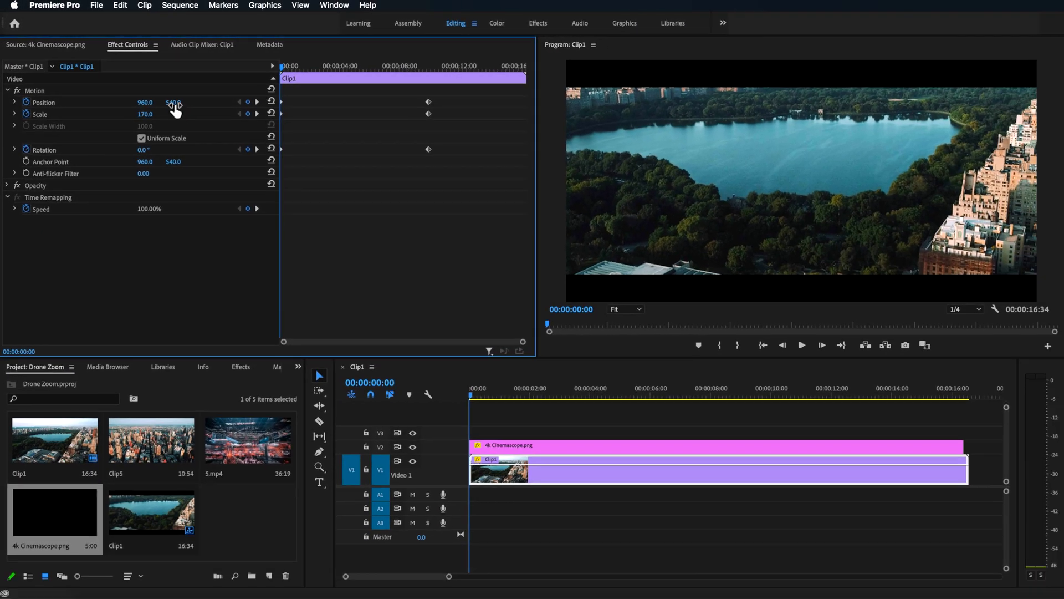
- Set Clip1's starting scale to 172 and vertical position to 802, and scrub through the resulting move
mouse_move(176, 111)
mouse_down()
mouse_move(382, 111)
mouse_move(158, 105)
mouse_move(182, 107)
mouse_up()
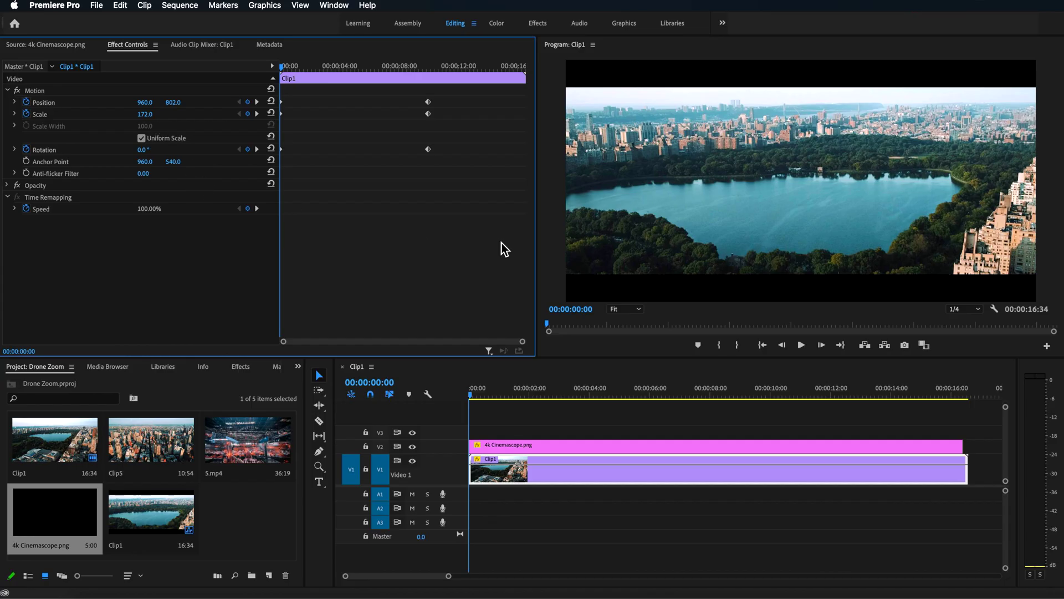
drag(496, 398, 726, 396)
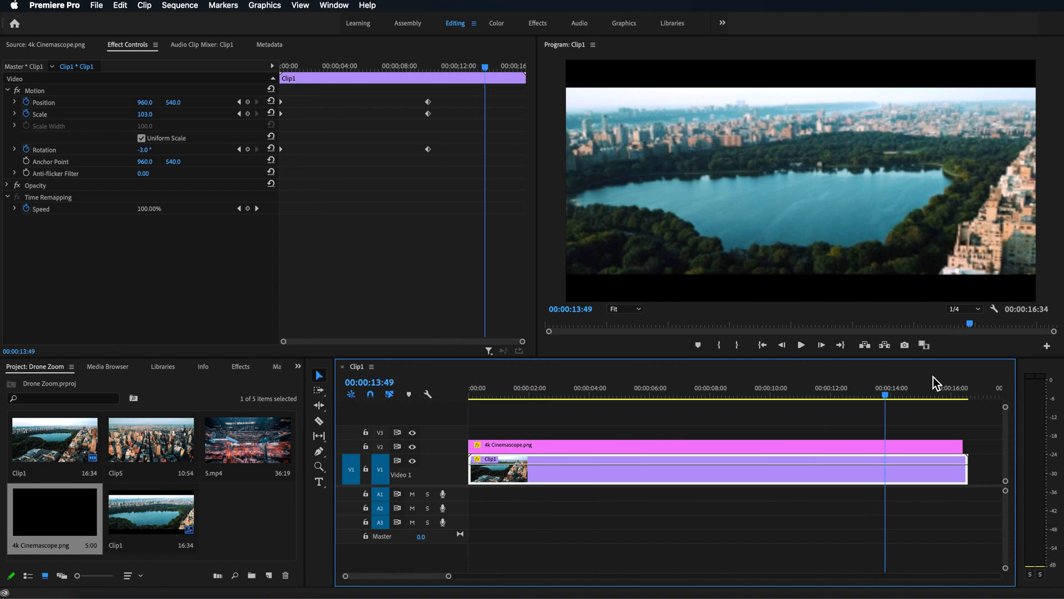
drag(943, 377, 421, 401)
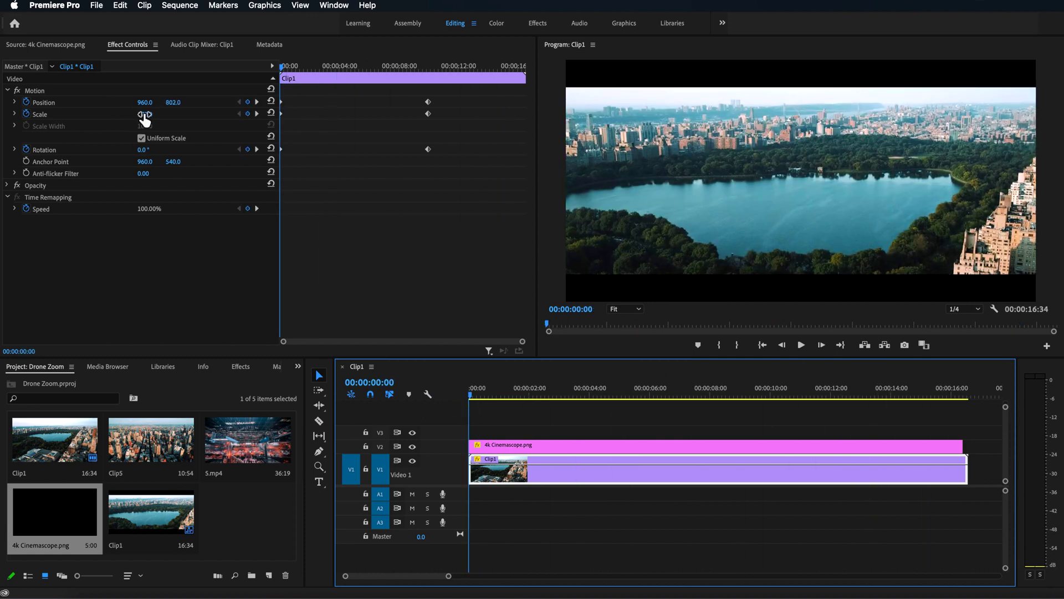
- At the clip start, set Clip1's scale to 154 and vertical position to 714, give it a positive rotation, and scrub through the move
drag(144, 116, 124, 102)
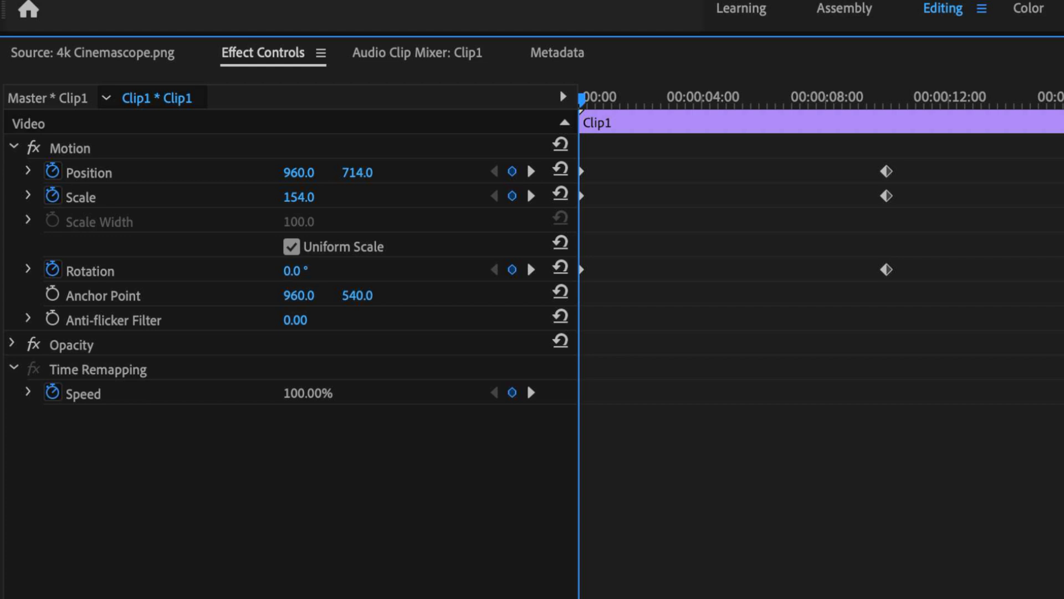
drag(294, 271, 299, 271)
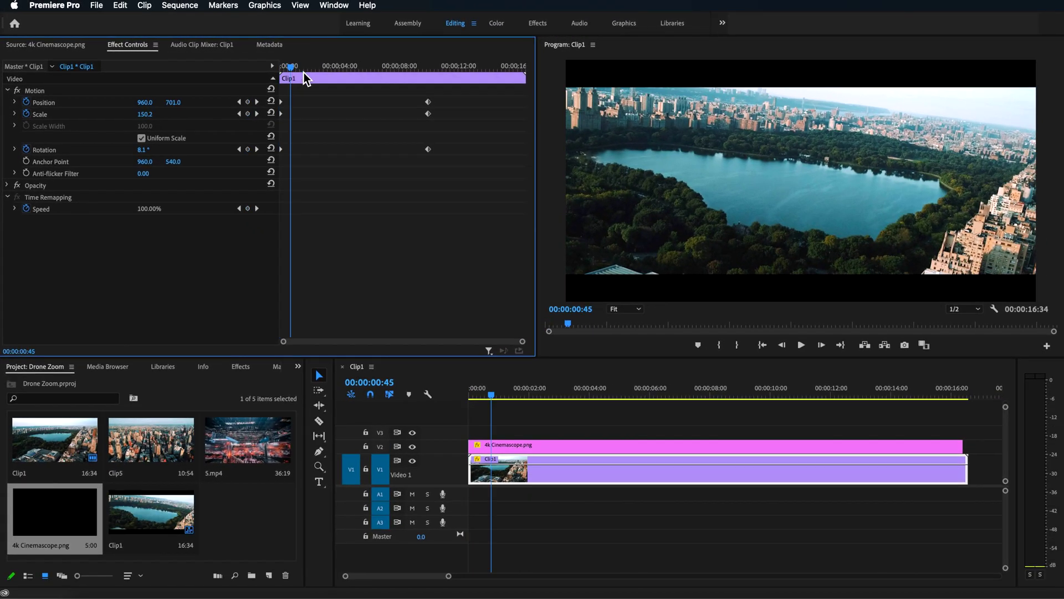
mouse_move(298, 71)
mouse_down()
mouse_move(395, 68)
mouse_move(317, 68)
mouse_up()
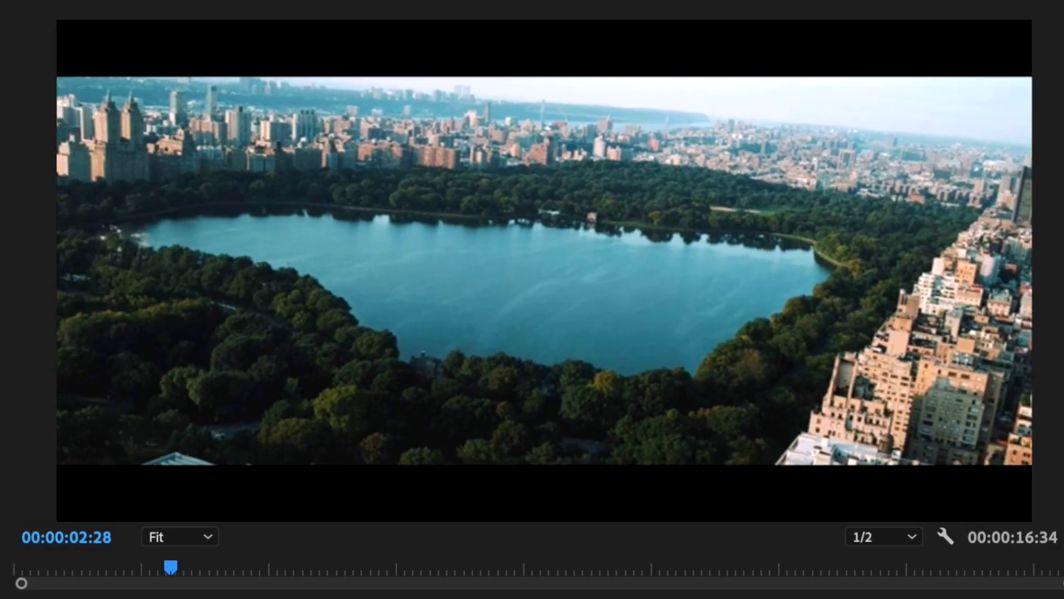
drag(170, 566, 559, 567)
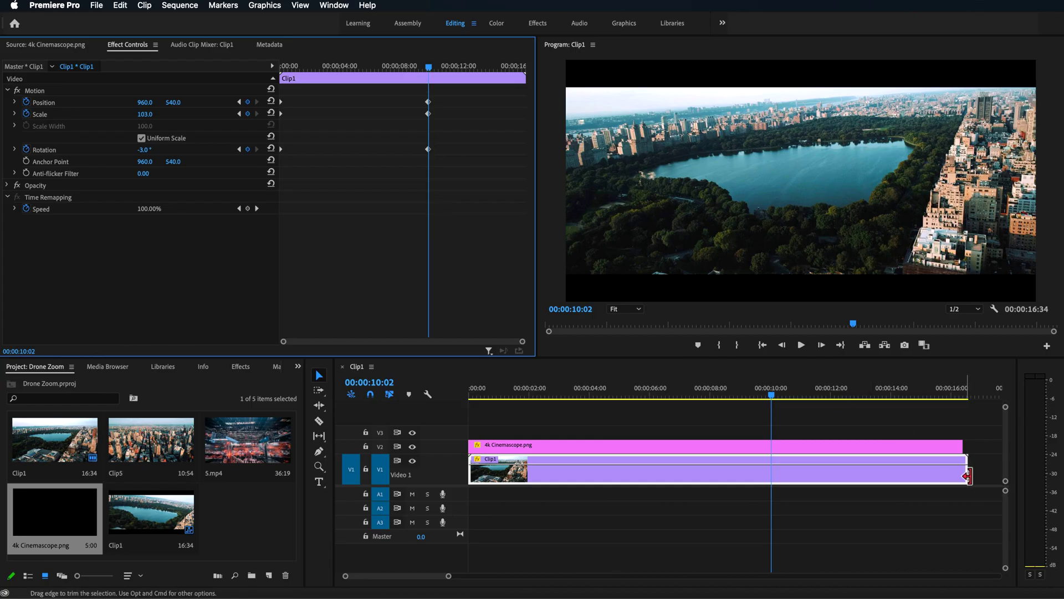
- Trim the end of Clip1 to the keyframes at 00:00:10:02 and nest the trimmed clip
drag(967, 476, 772, 475)
click(509, 397)
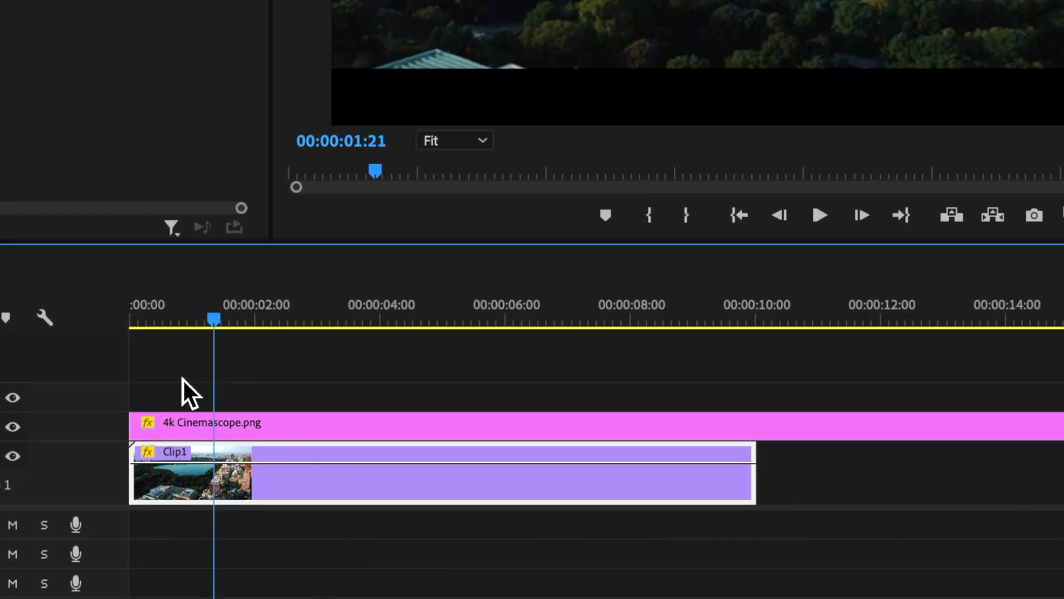
right_click(295, 481)
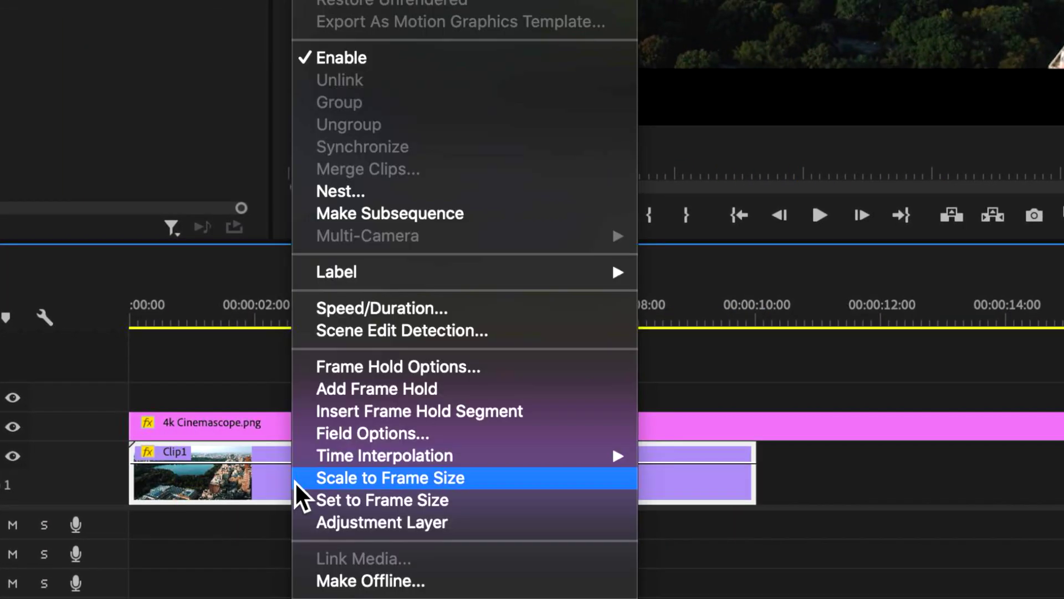
click(366, 191)
click(268, 160)
click(252, 321)
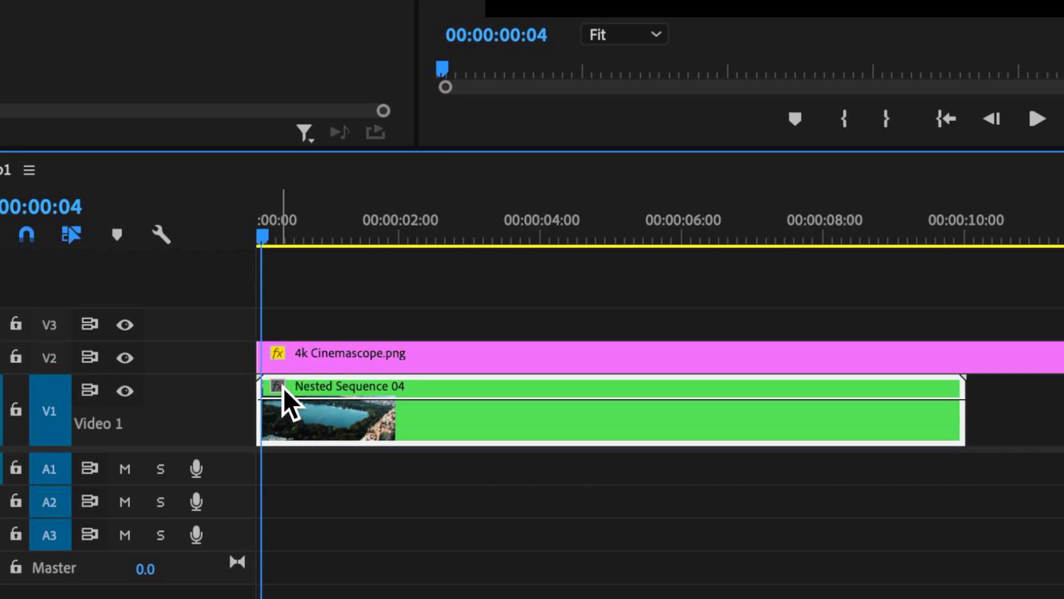
- Show the Time Remapping speed line on the nested clip and enlarge its track to make room for it
click(277, 388)
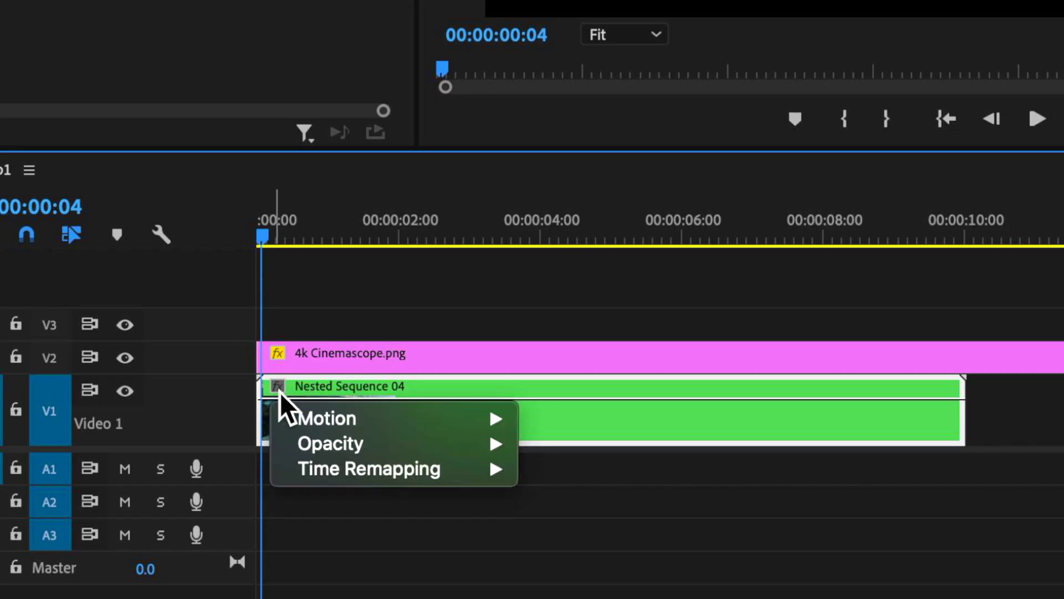
mouse_move(366, 472)
click(582, 475)
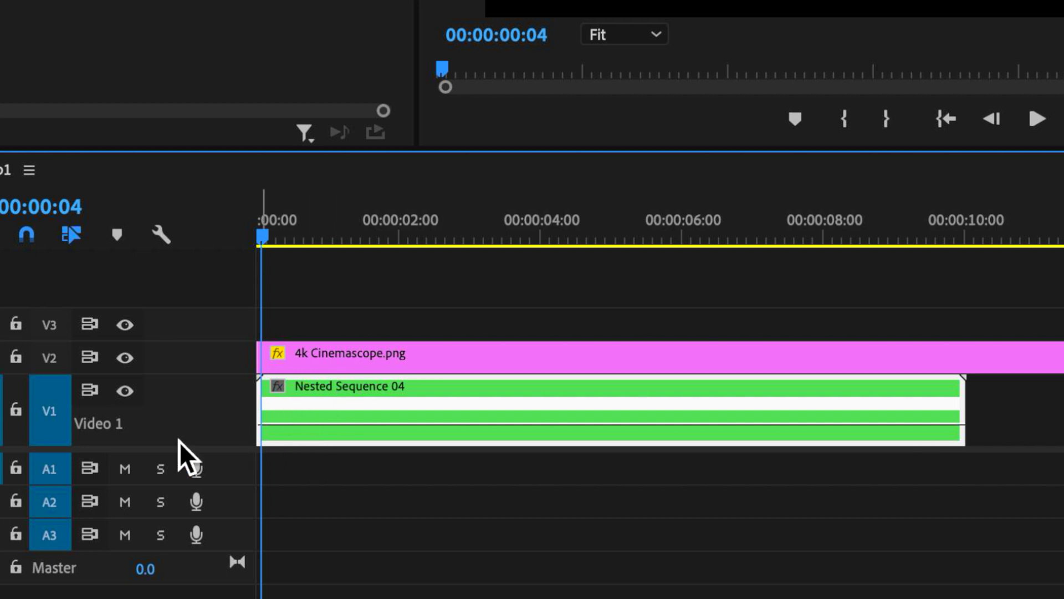
scroll(172, 438, up, 5)
scroll(164, 436, down, 2)
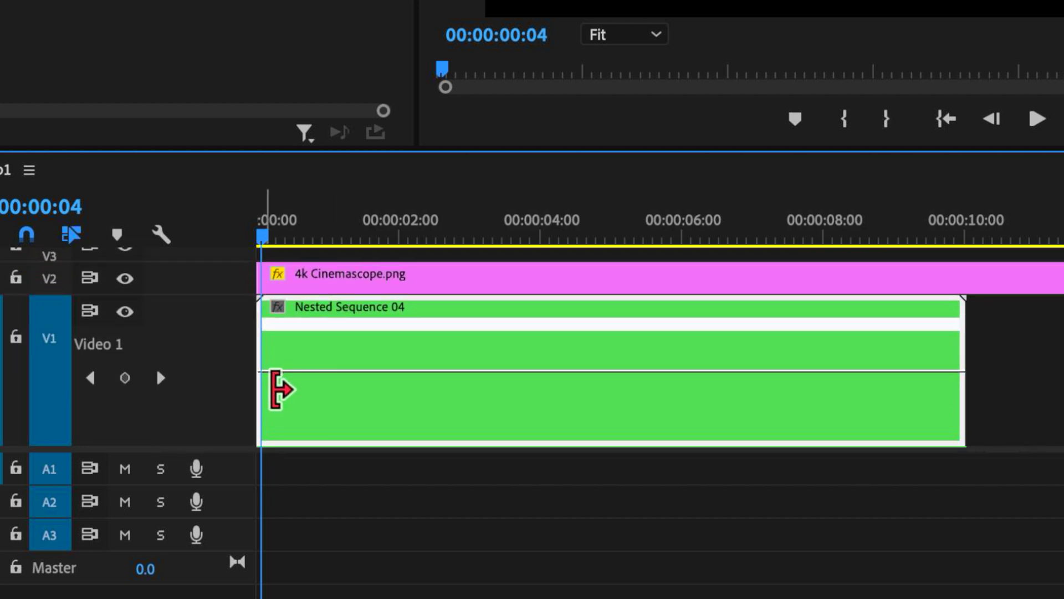
scroll(325, 492, down, 1)
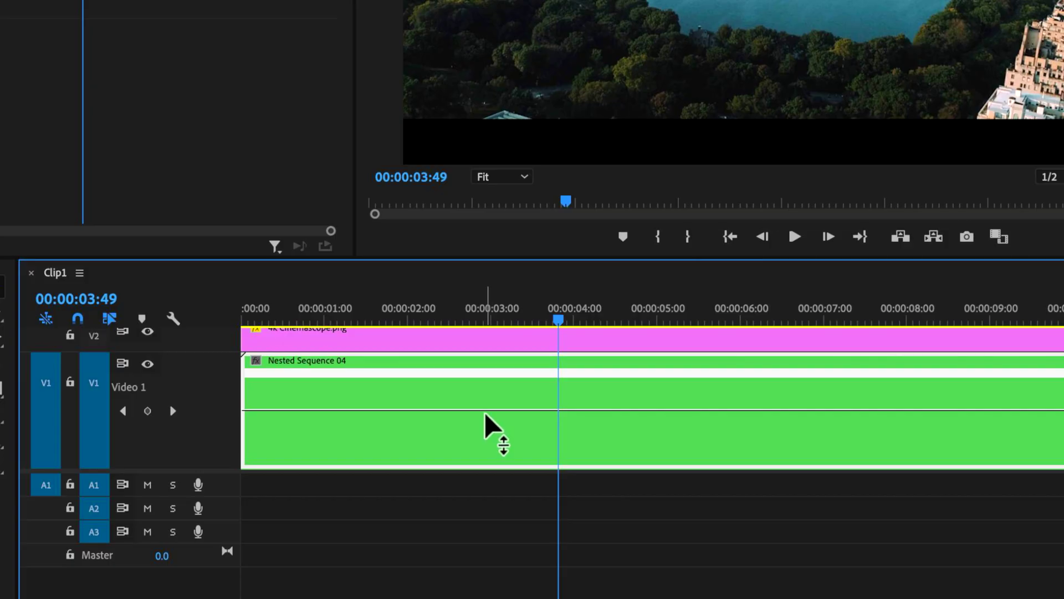
- Raise the nested clip's time-remapping speed in stages to 318%, scrubbing and playing it back to judge the pace
drag(486, 414, 485, 403)
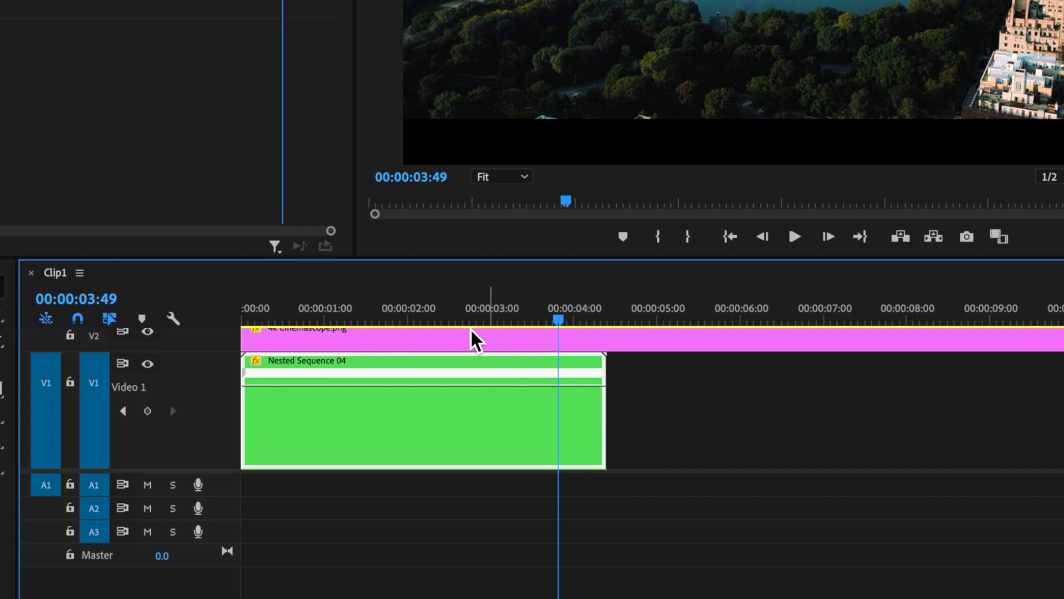
drag(470, 330, 291, 387)
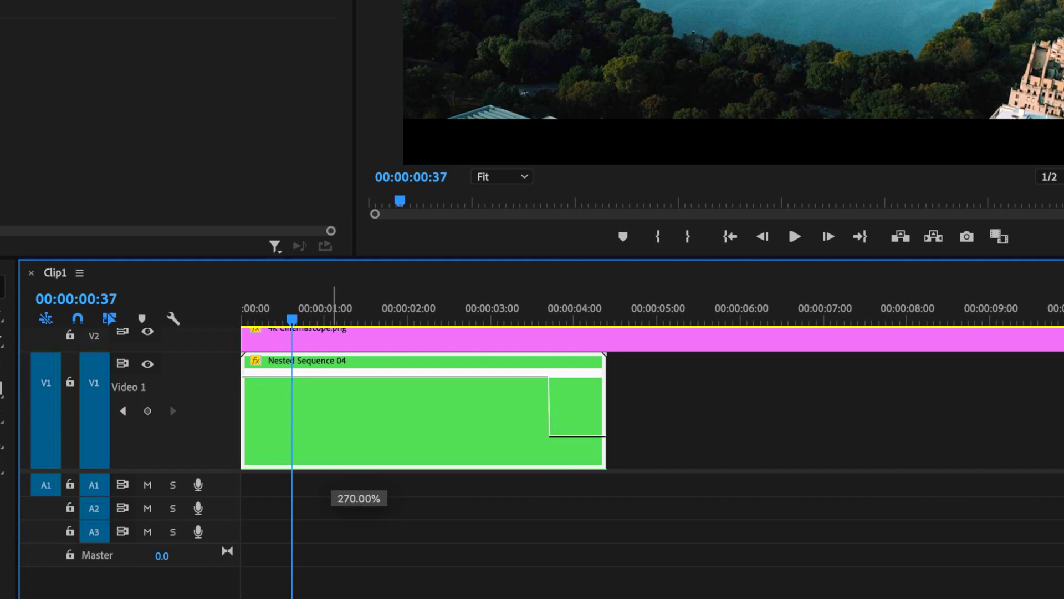
drag(334, 377, 334, 375)
drag(466, 316, 226, 334)
key(space)
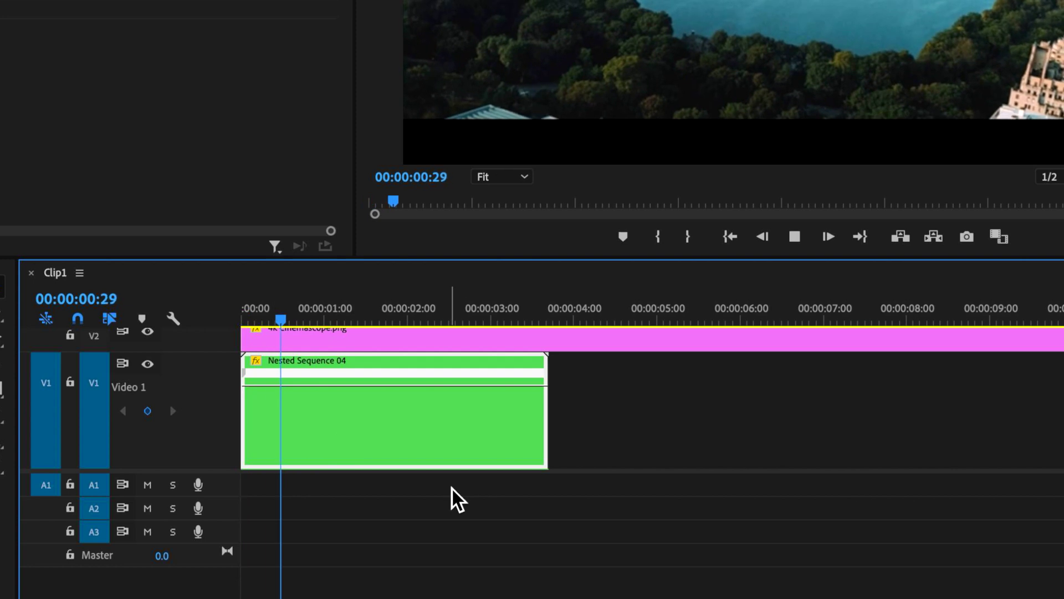
key(space)
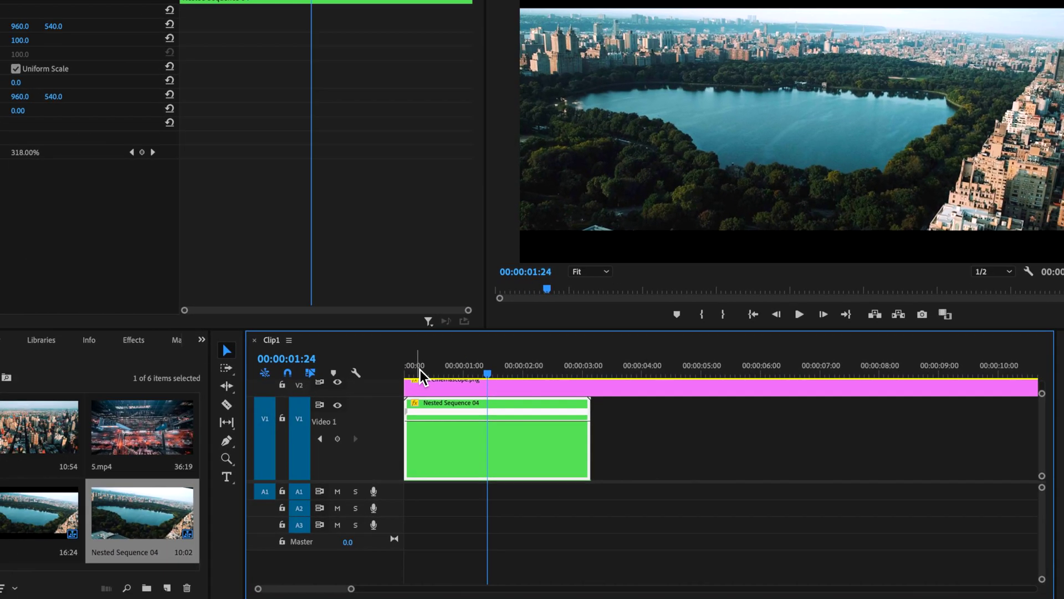
- Play the sped-up nested clip from the start of the sequence to review the zoom
click(460, 321)
key(Home)
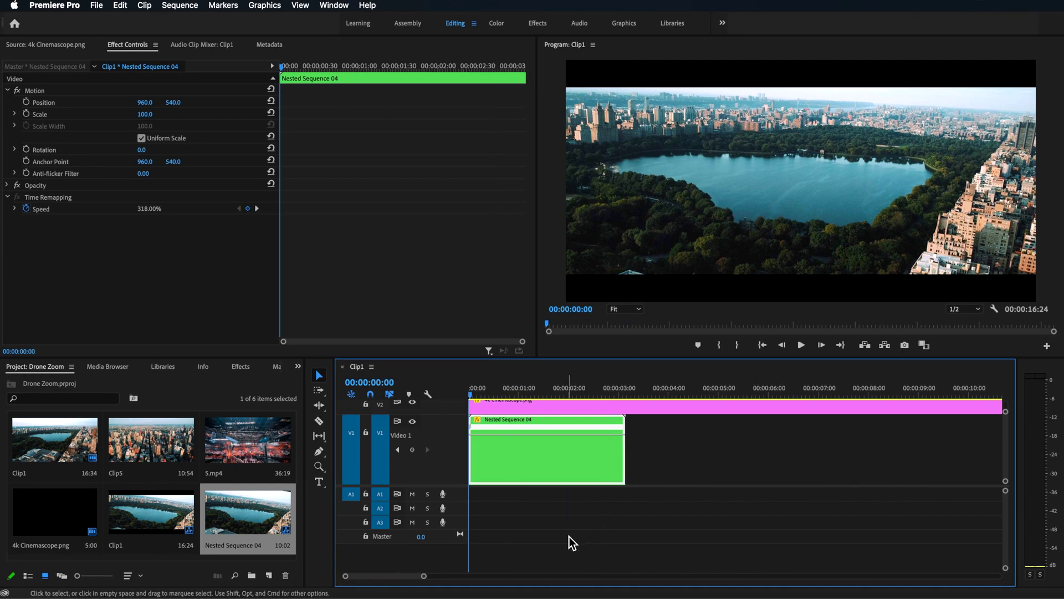
key(space)
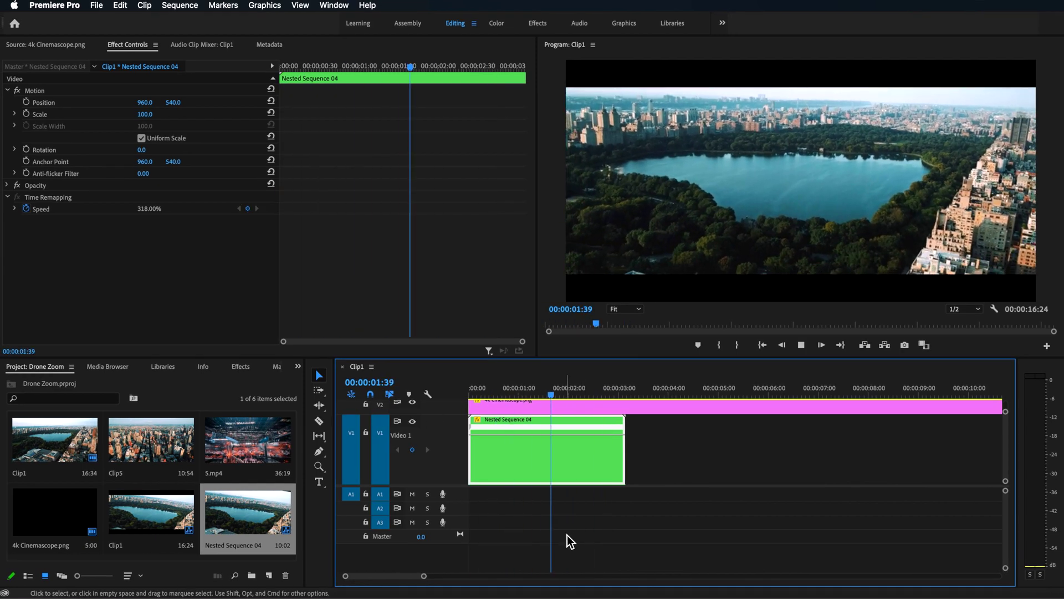
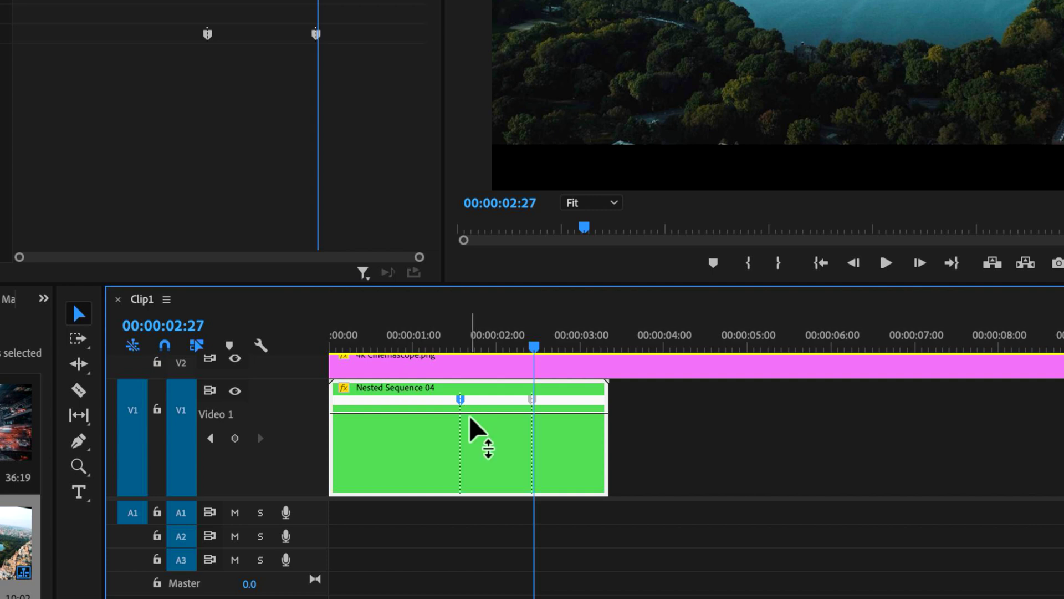
- Split the nested clip's first speed keyframe into a gradual ramp and raise the speed of the section before it
mouse_move(460, 399)
mouse_down()
mouse_move(408, 411)
mouse_move(394, 403)
mouse_move(457, 405)
mouse_up()
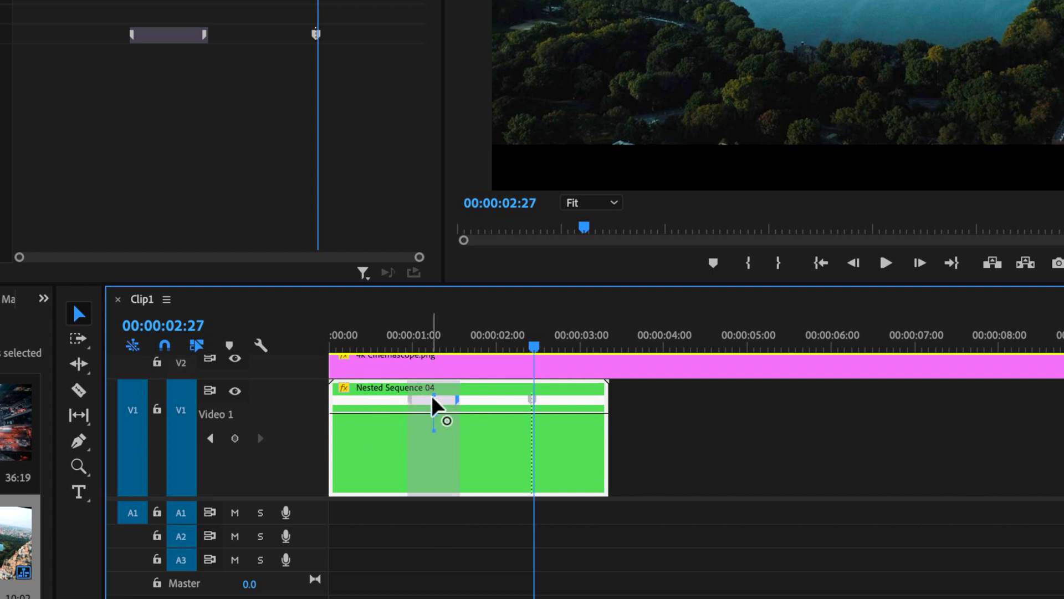
drag(364, 412, 368, 416)
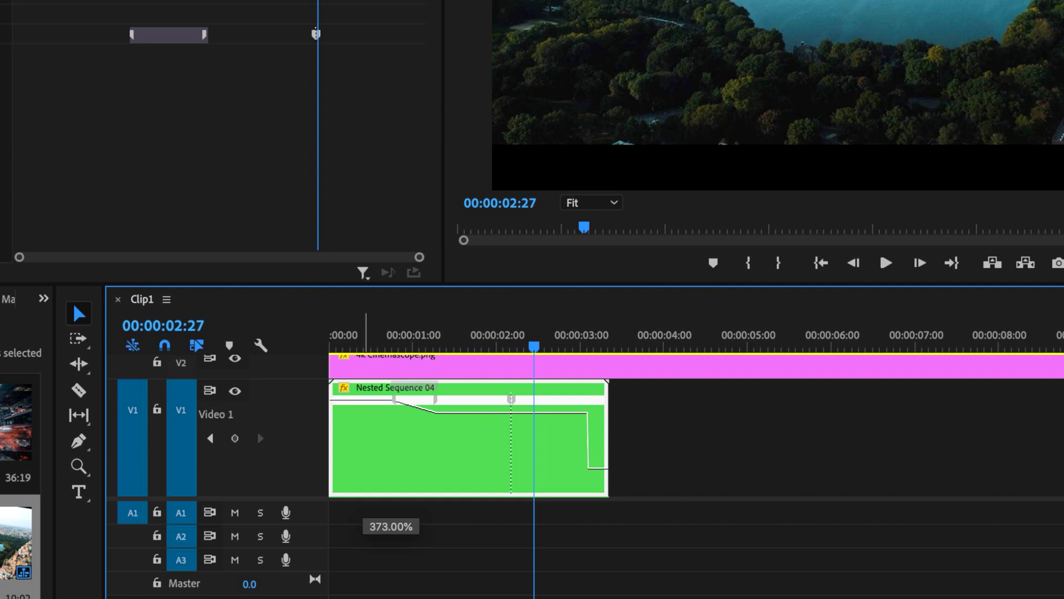
drag(368, 415, 397, 363)
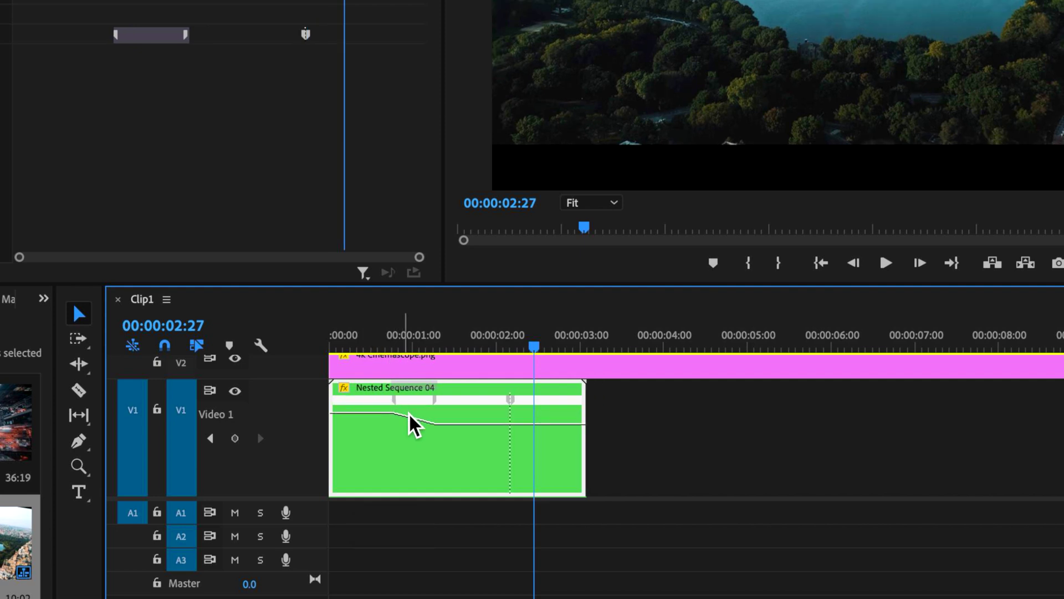
- Select the speed ramp to show its curve handle and play the nested clip from 00:00:00:29 through the ramp
scroll(300, 429, down, 1)
scroll(300, 429, up, 2)
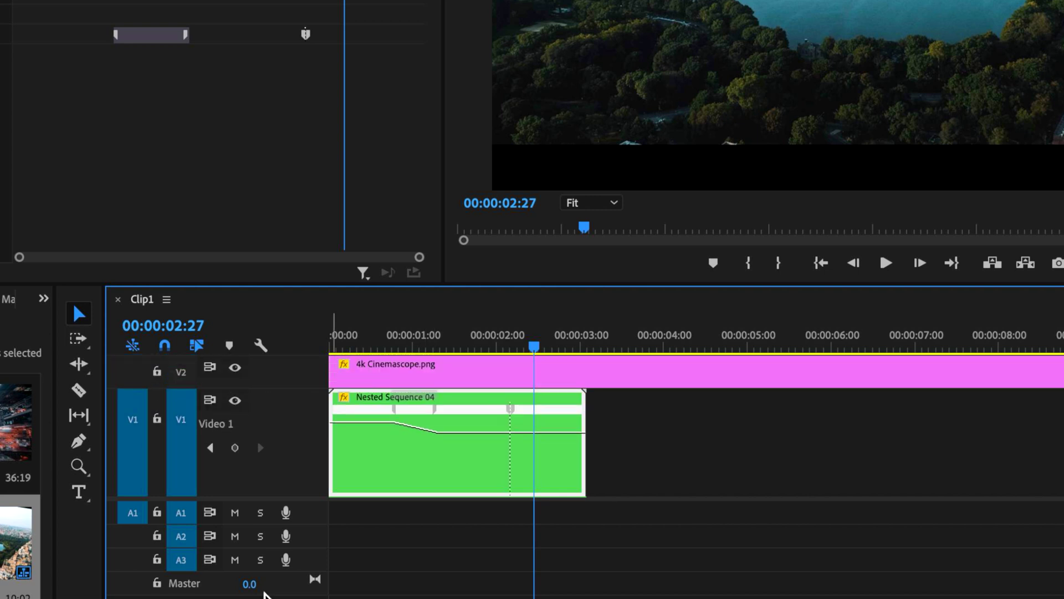
key(equal)
key(equal)
key(equal)
key(equal)
key(equal)
key(minus)
key(minus)
key(minus)
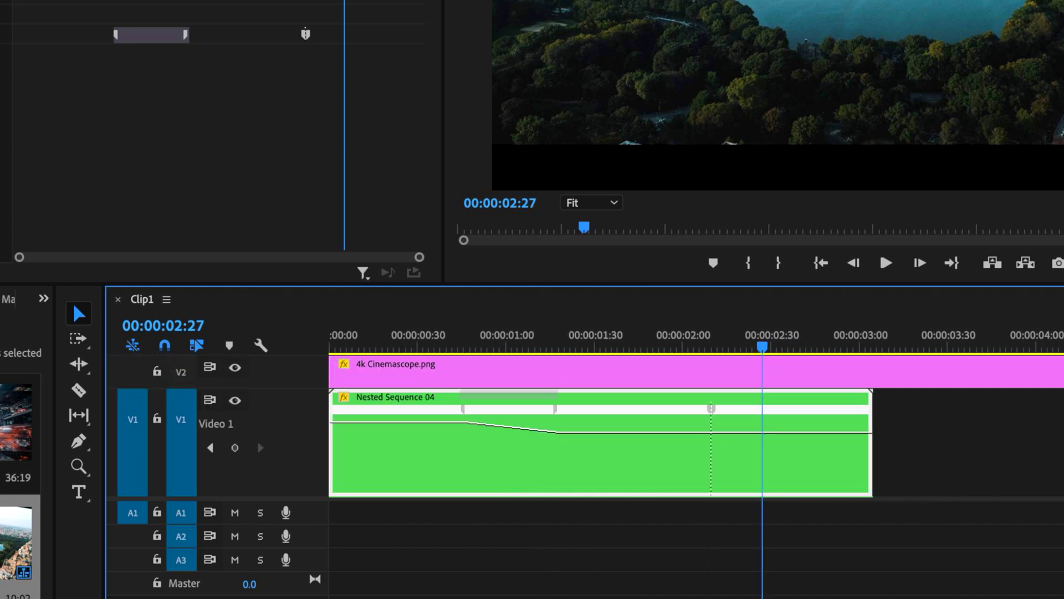
click(554, 410)
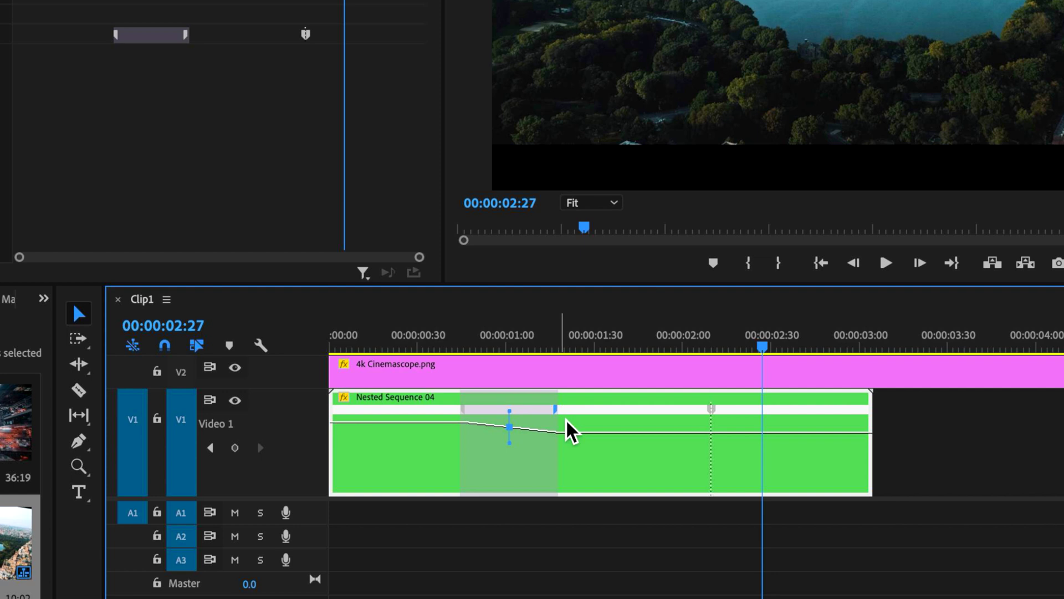
click(509, 411)
click(415, 339)
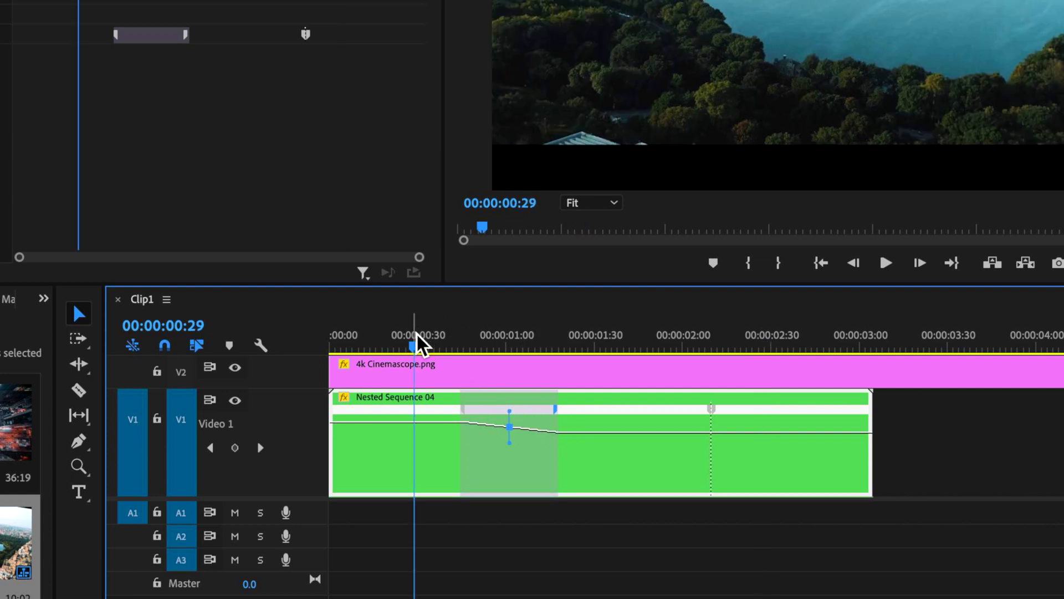
key(space)
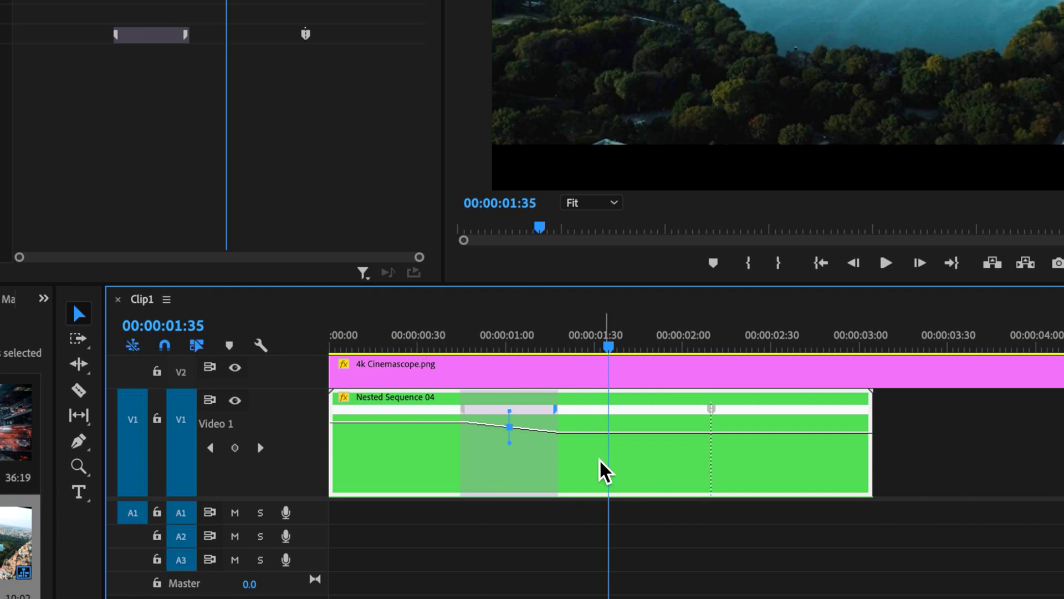
- Adjust the start and length of the nested clip's first speed ramp and bend it into a smooth S-curve
mouse_move(474, 407)
mouse_down()
mouse_move(468, 418)
mouse_move(492, 418)
mouse_up()
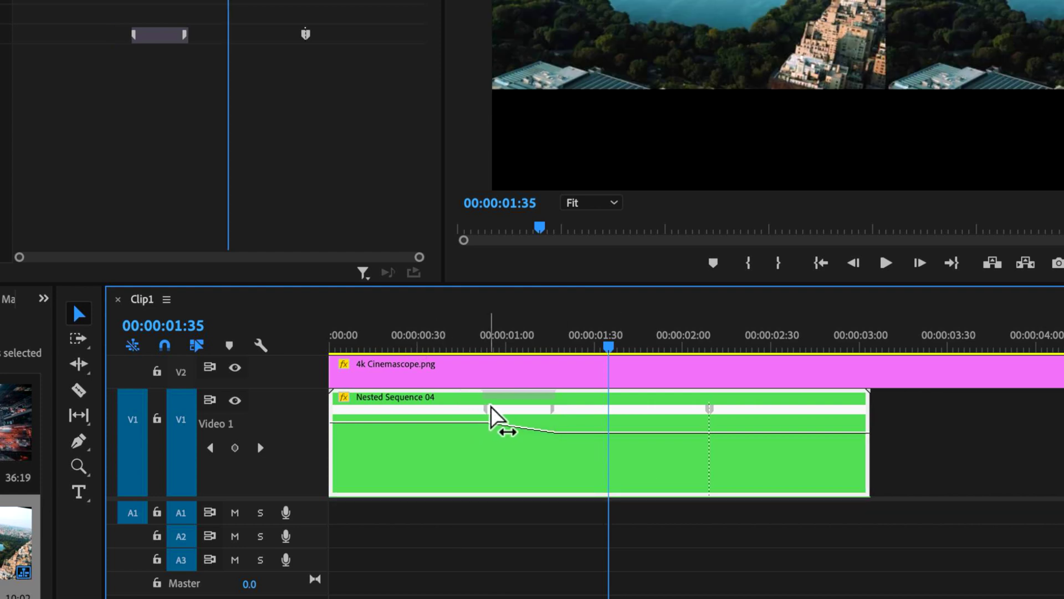
drag(562, 427, 366, 427)
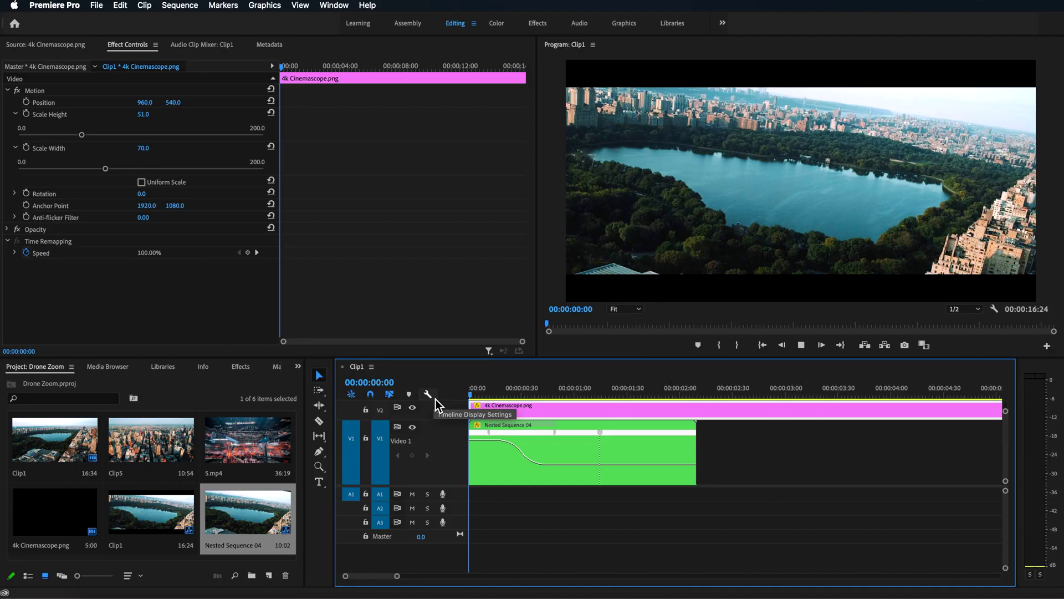
- Play the sequence from the start to review the smoothed speed ramp on the nested clip
key(space)
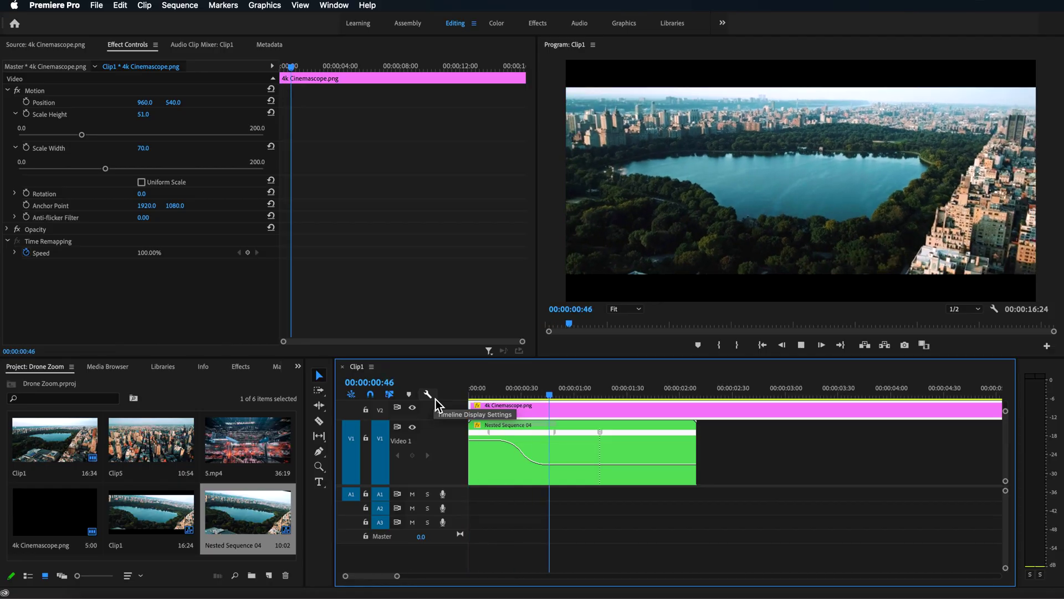
key(space)
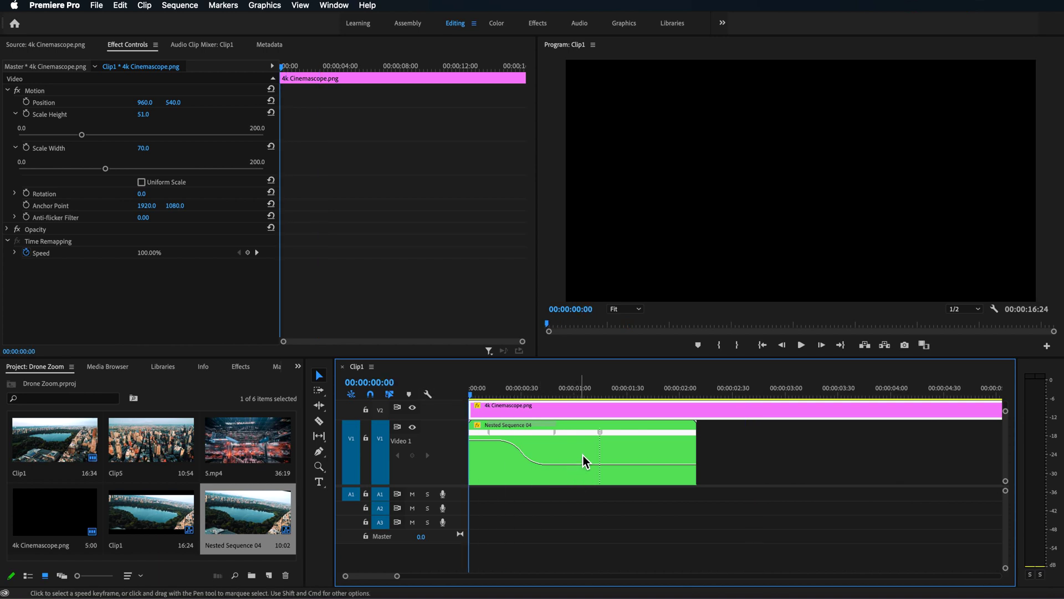
key(space)
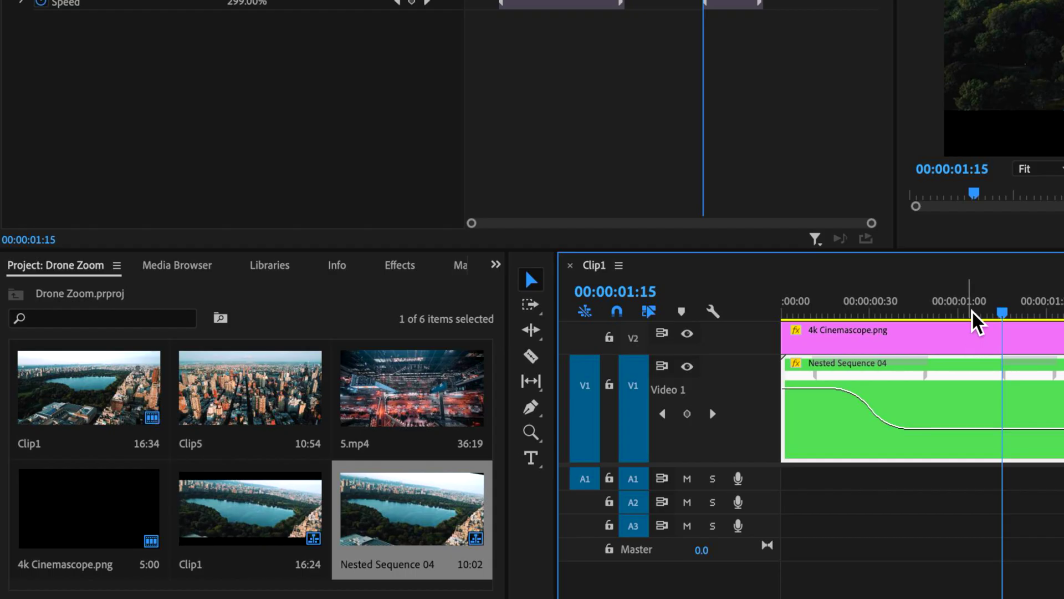
- Place the playhead at 00:00:01:02, find the Transform video effect and apply it to Nested Sequence 04
click(965, 314)
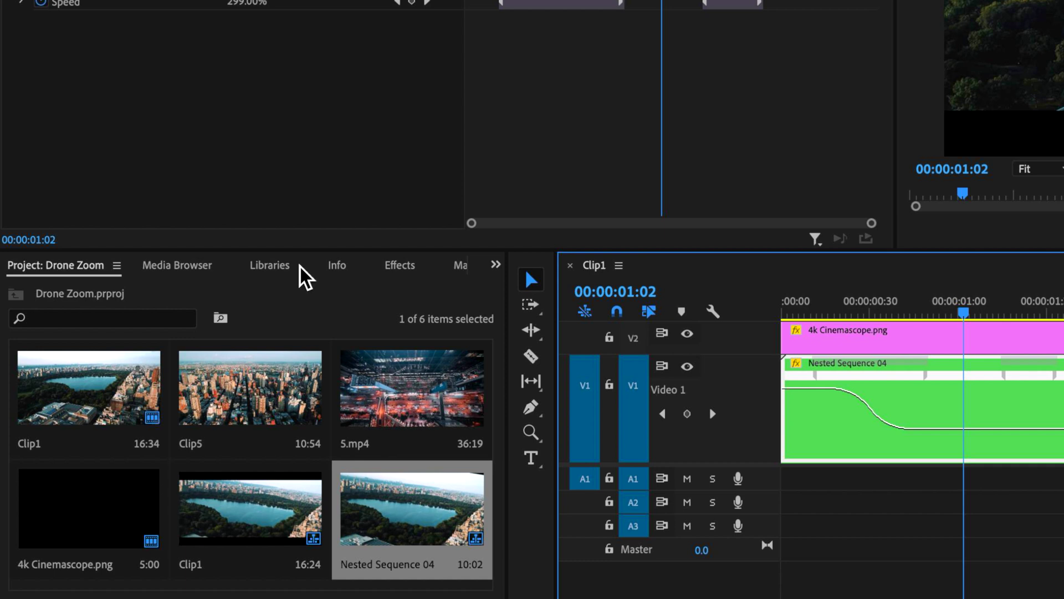
click(413, 269)
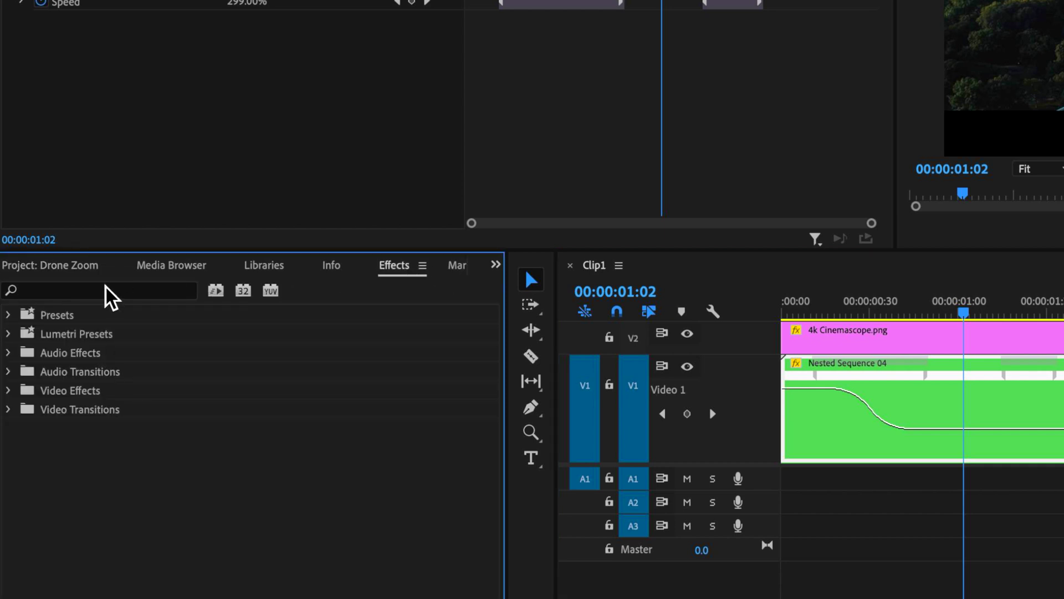
click(83, 290)
text(tran)
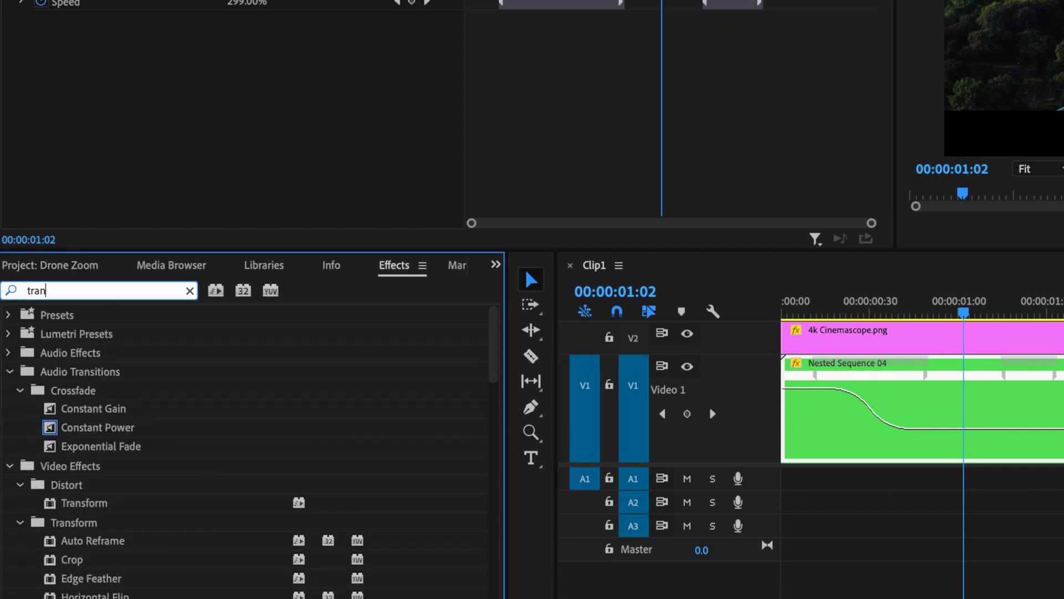
text(sfor)
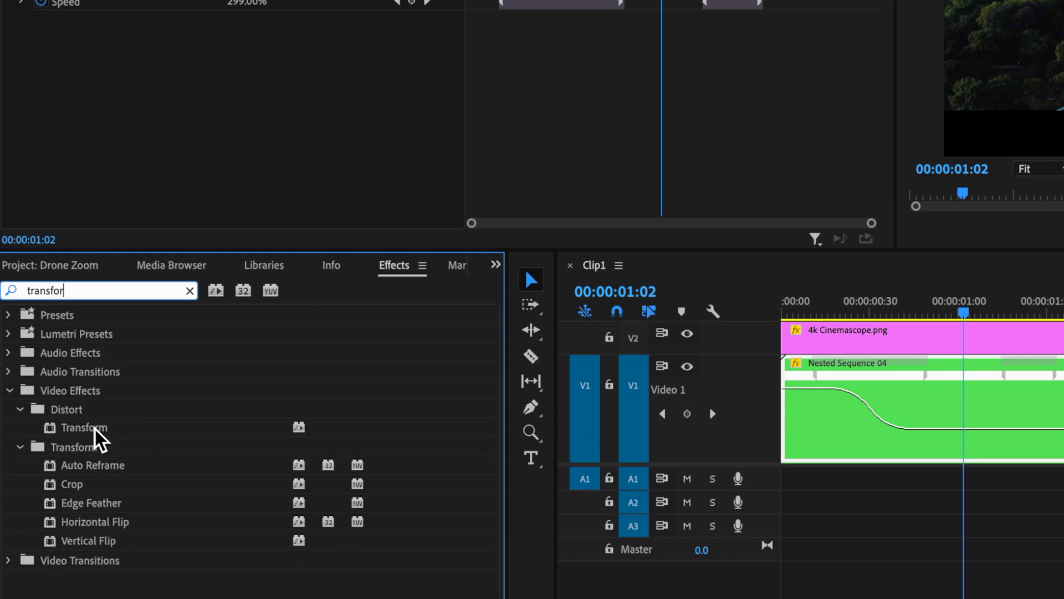
drag(98, 432, 879, 394)
- Turn off Use Composition's Shutter Angle in the Transform effect, set Shutter Angle to 180 and scrub the clip to check the motion blur
scroll(100, 179, down, 5)
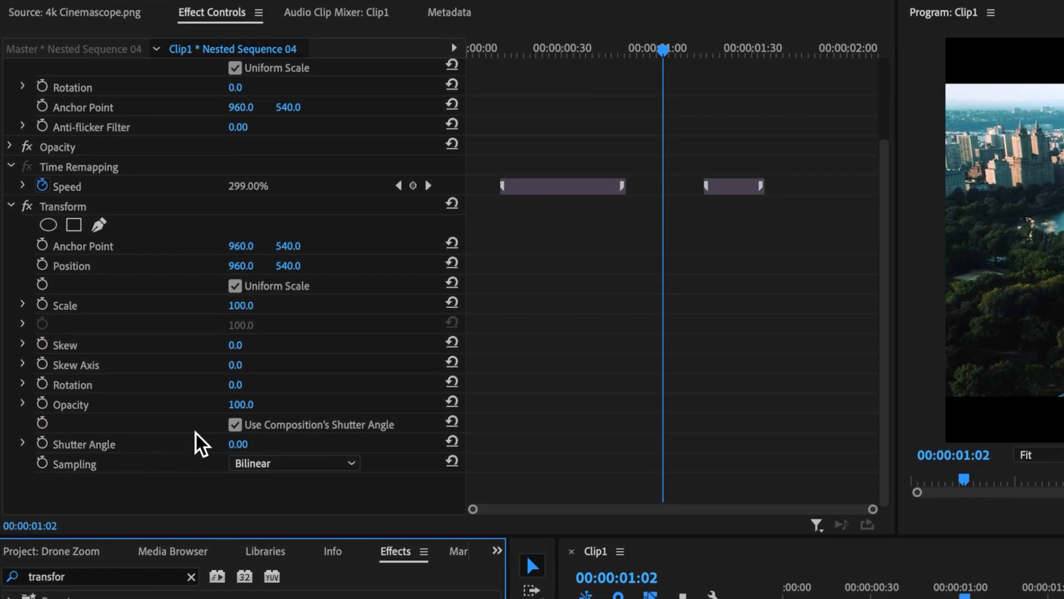
click(235, 425)
click(238, 444)
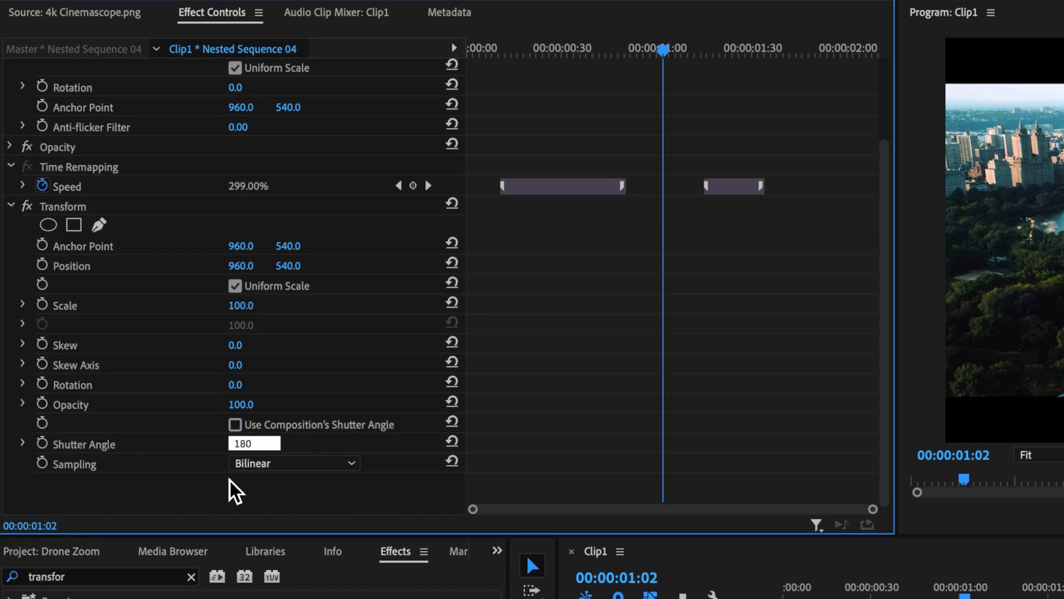
key(Return)
mouse_move(854, 596)
mouse_down()
mouse_move(827, 596)
mouse_move(858, 592)
mouse_up()
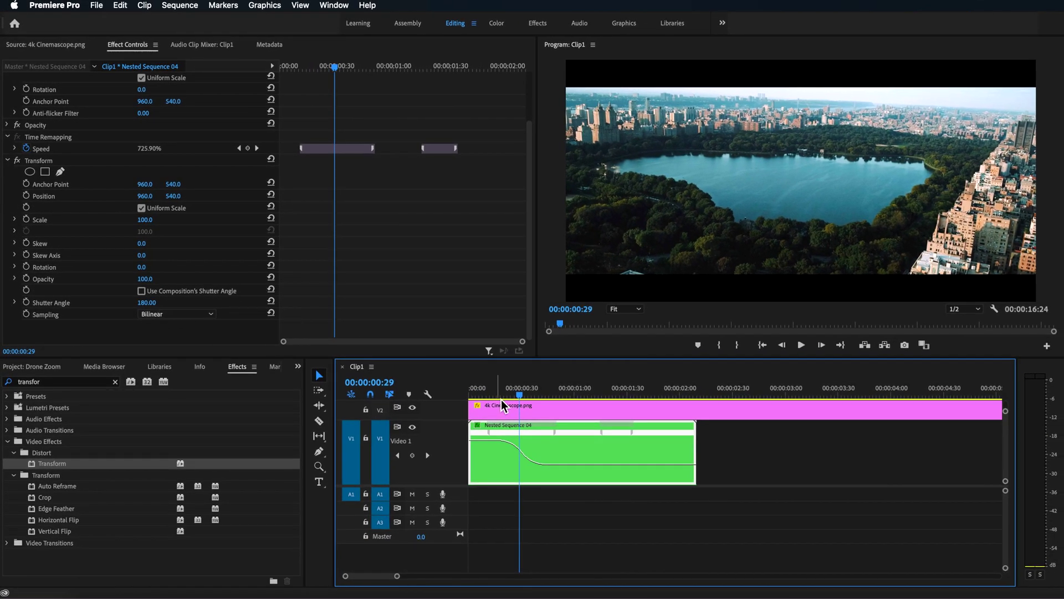
drag(502, 395, 537, 408)
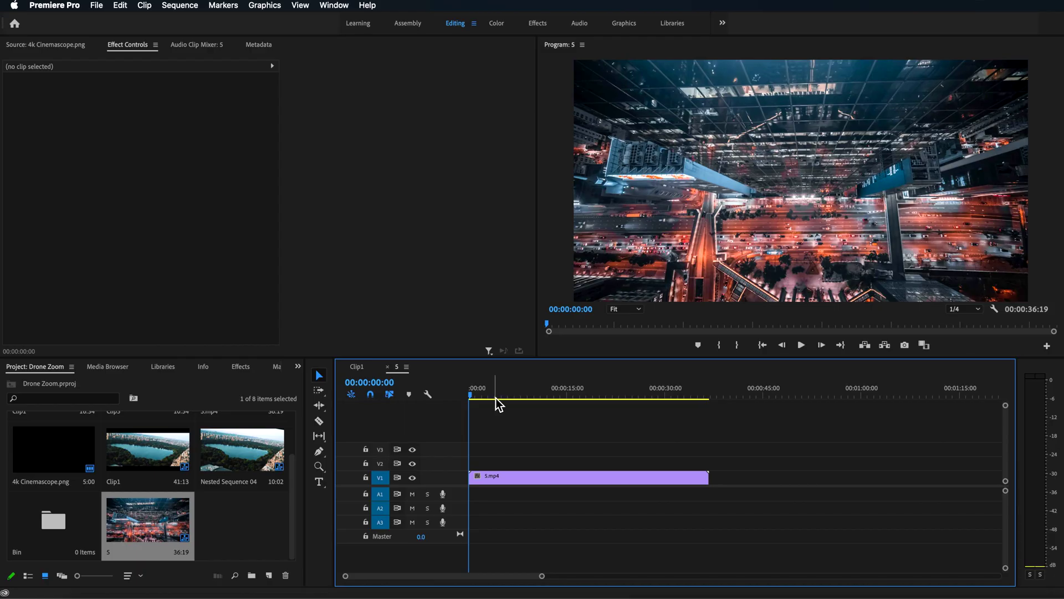
- Return to the start of sequence 5 and play and scrub 5.mp4 to review its footage
drag(495, 398, 408, 431)
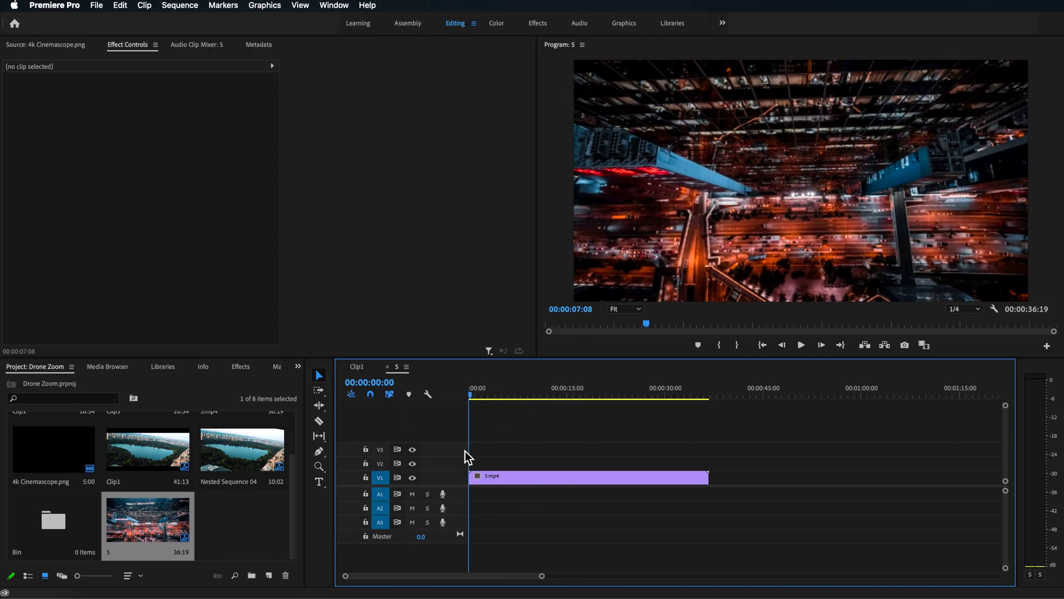
key(space)
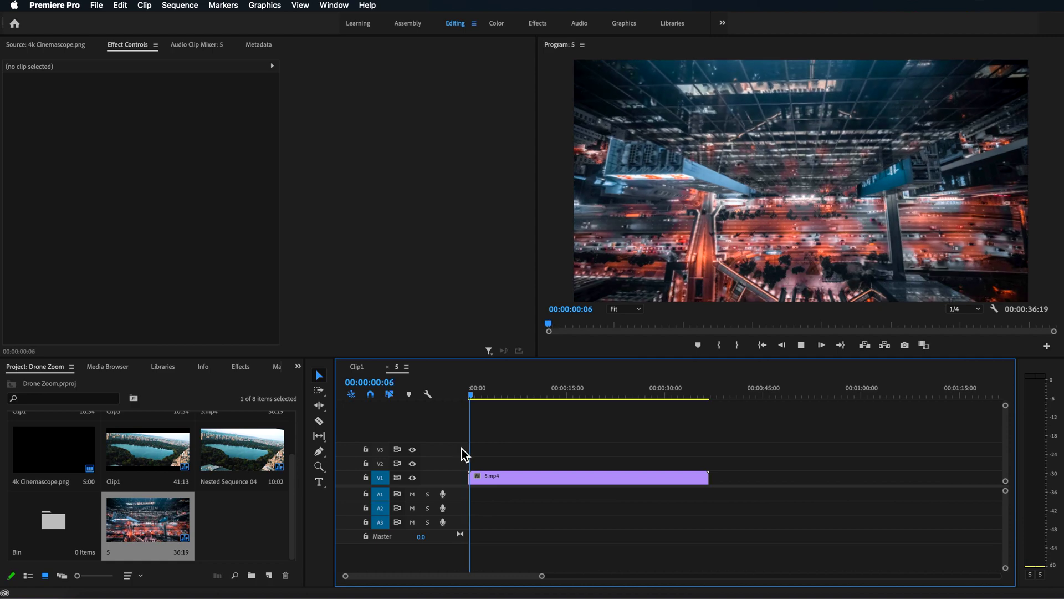
drag(483, 402, 537, 400)
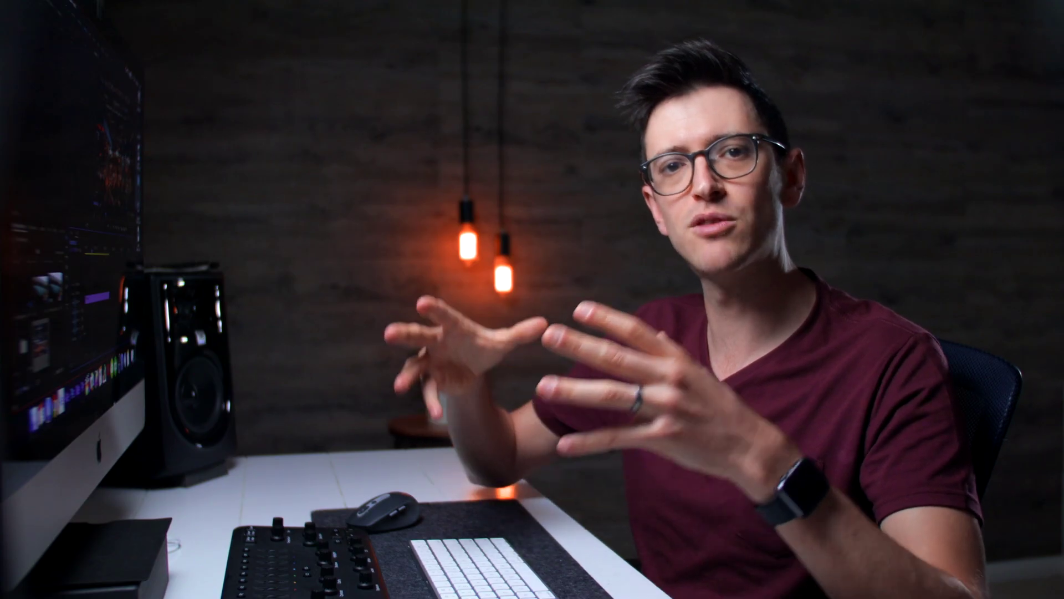